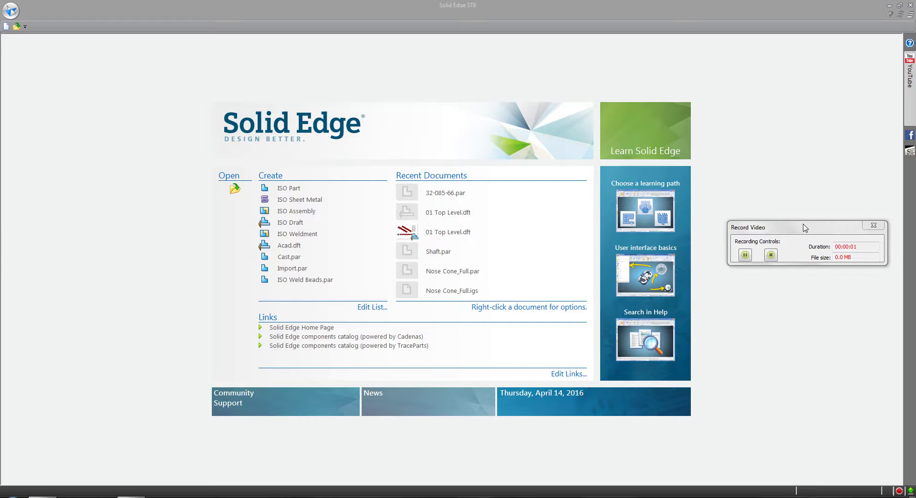
Leave the Solid Edge ST8 start screen and bring up the browser showing Google
left_click_drag(804, 233, 828, 441)
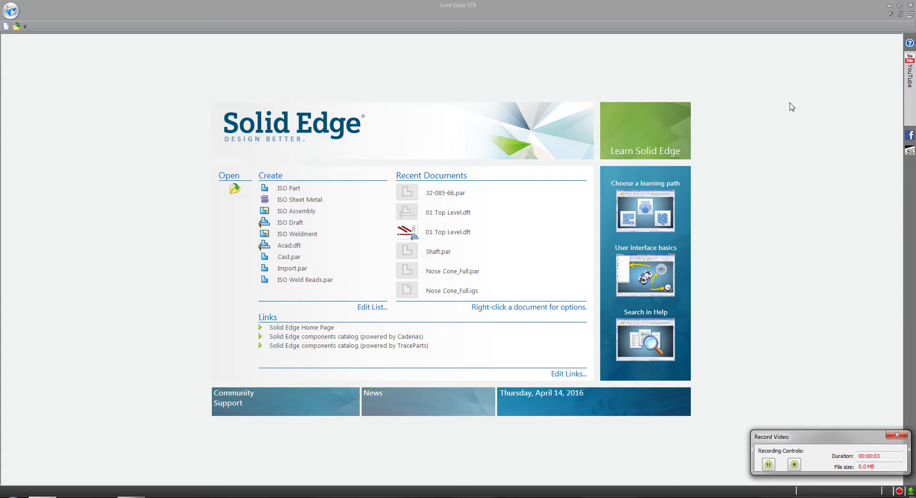
left_click(847, 5)
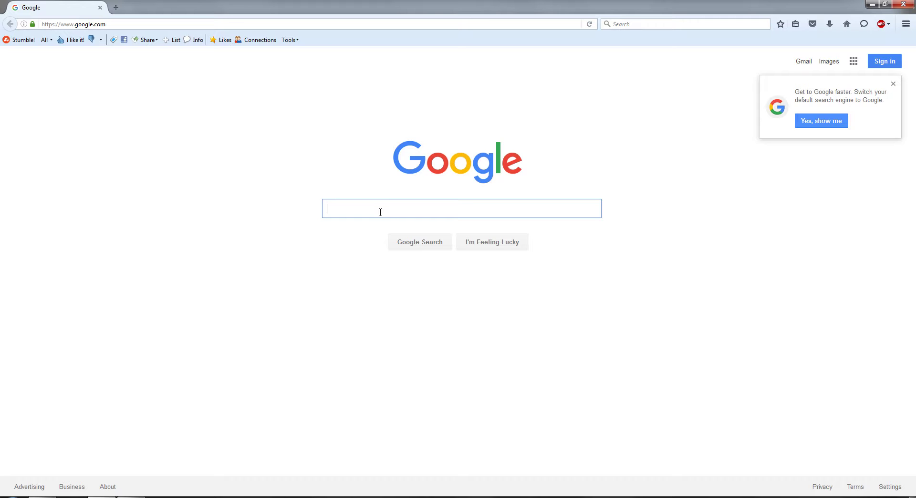
Search Google for 'GTAC' and open the GTAC: Siemens PLM Software result
type("GT")
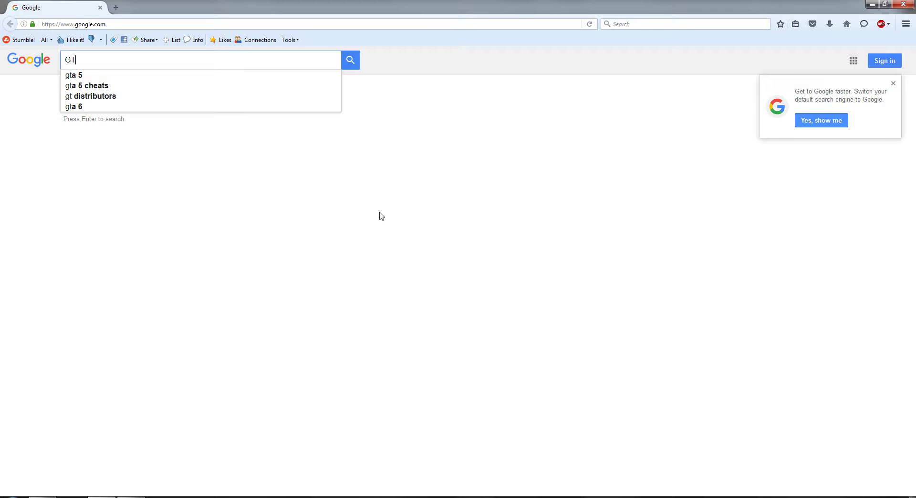
type("AC")
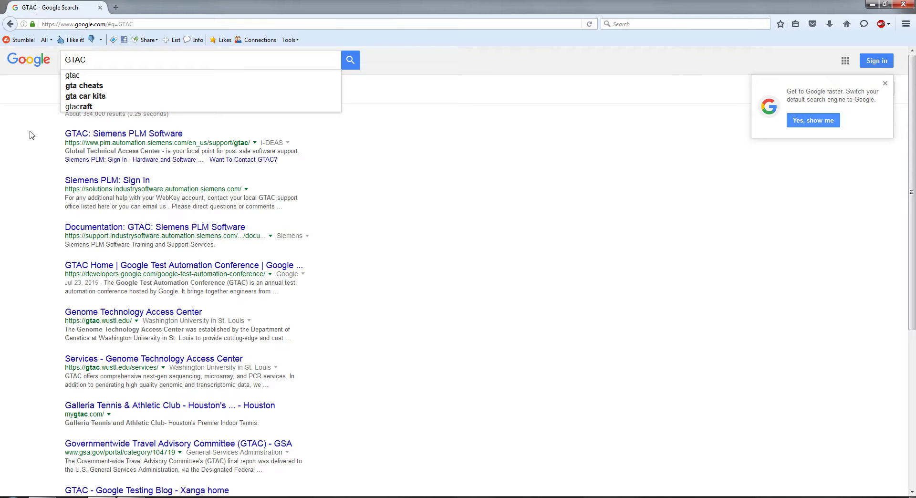
left_click(353, 71)
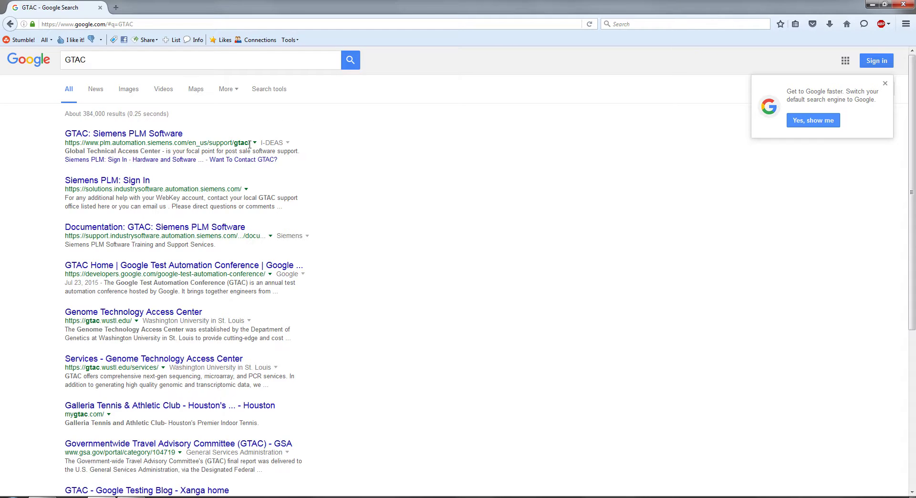
left_click(144, 138)
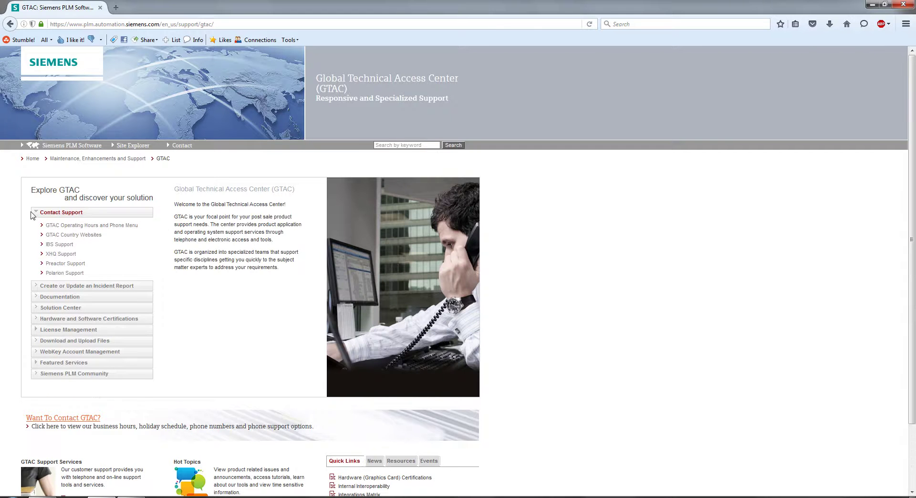
Collapse Contact Support and follow Create or Update an Incident Report to the WebKey Login page
left_click(36, 214)
left_click(36, 214)
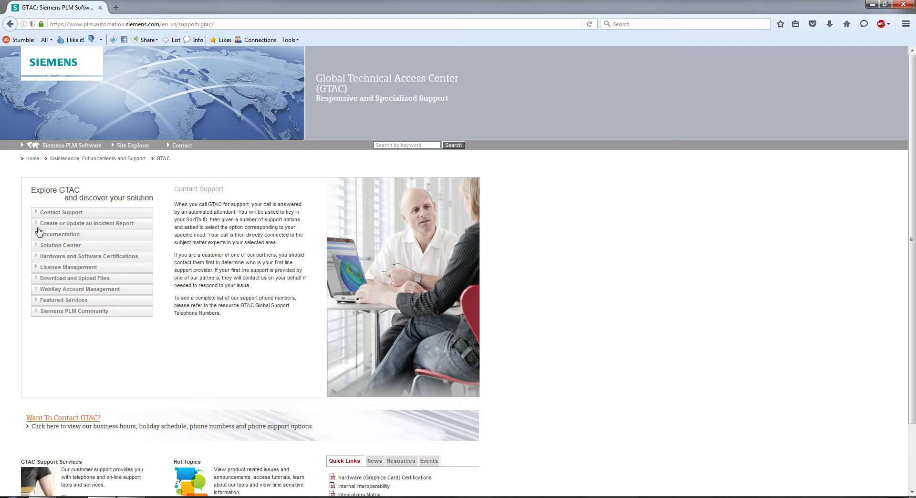
mouse_move(43, 228)
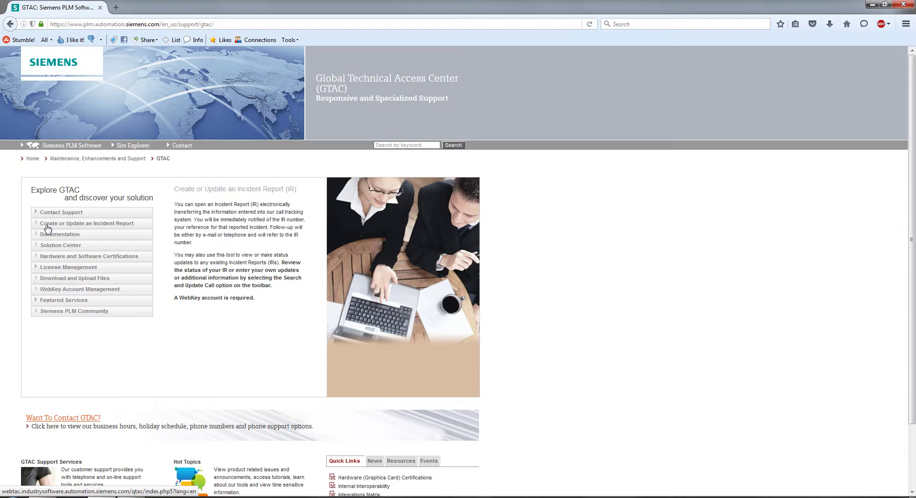
left_click(47, 228)
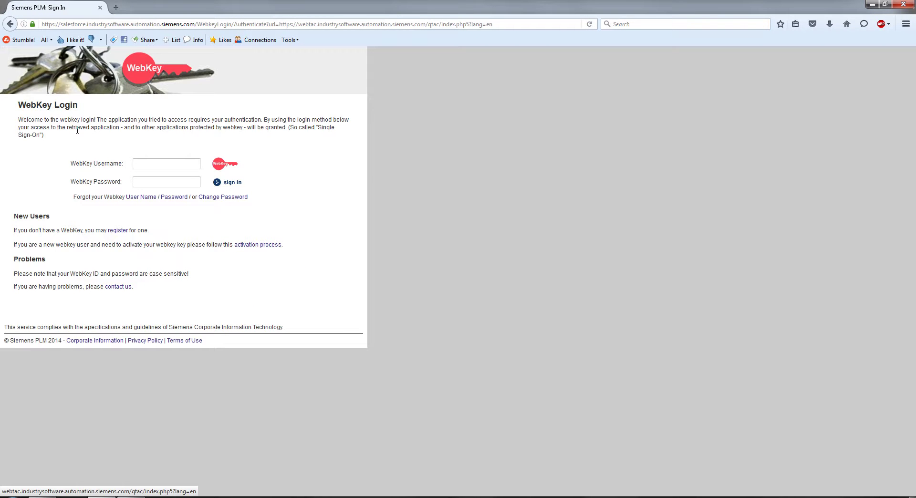
Return to the WebKey Login page and follow the new-user 'register' link
left_click(10, 24)
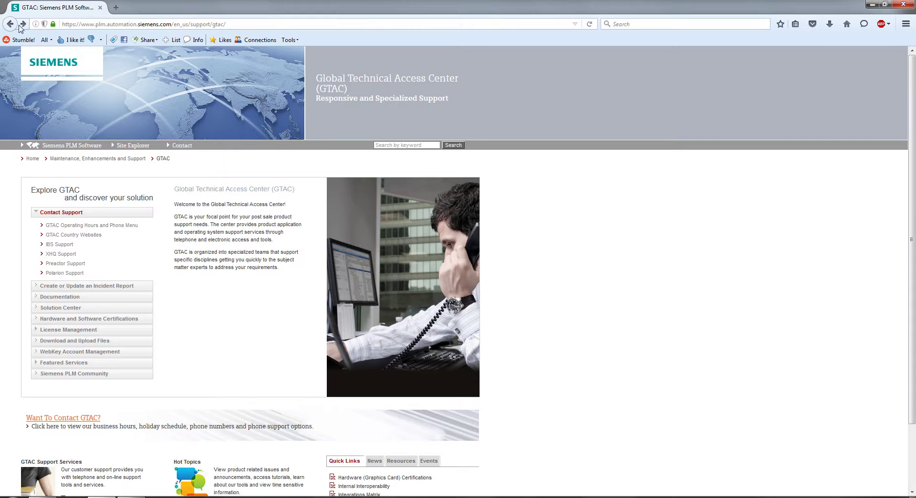
left_click(22, 24)
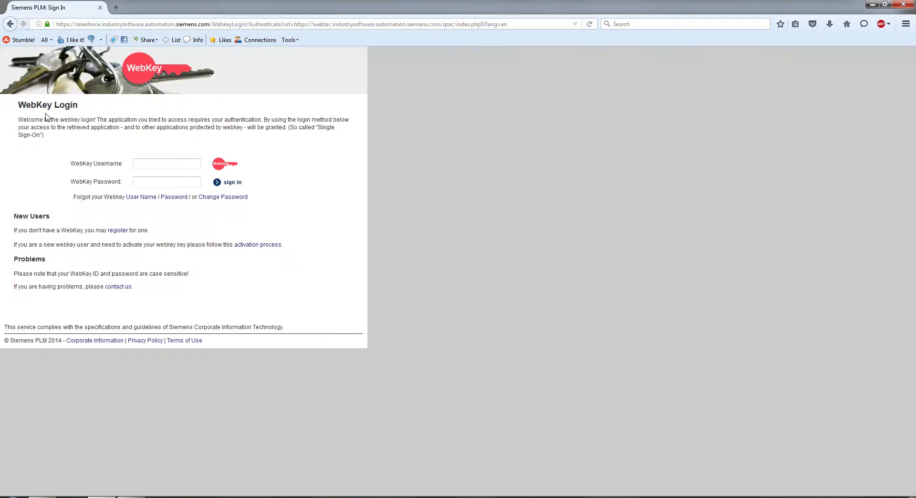
left_click(134, 167)
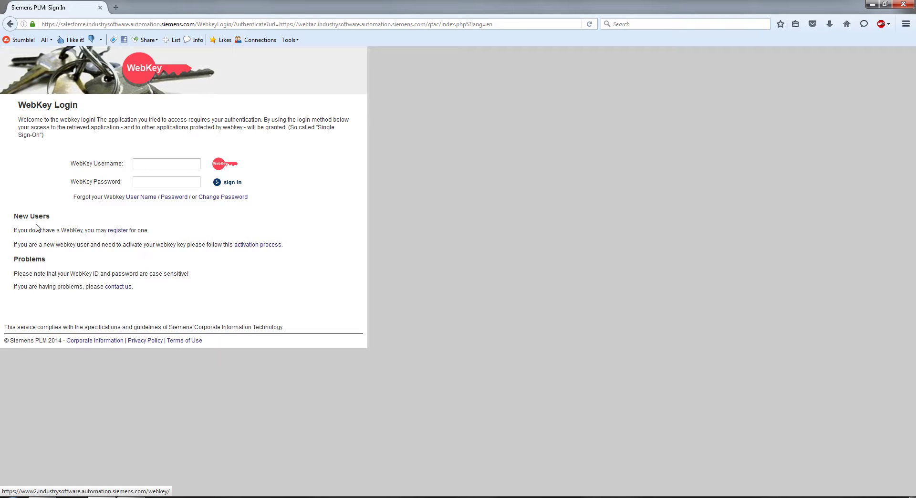
left_click(118, 231)
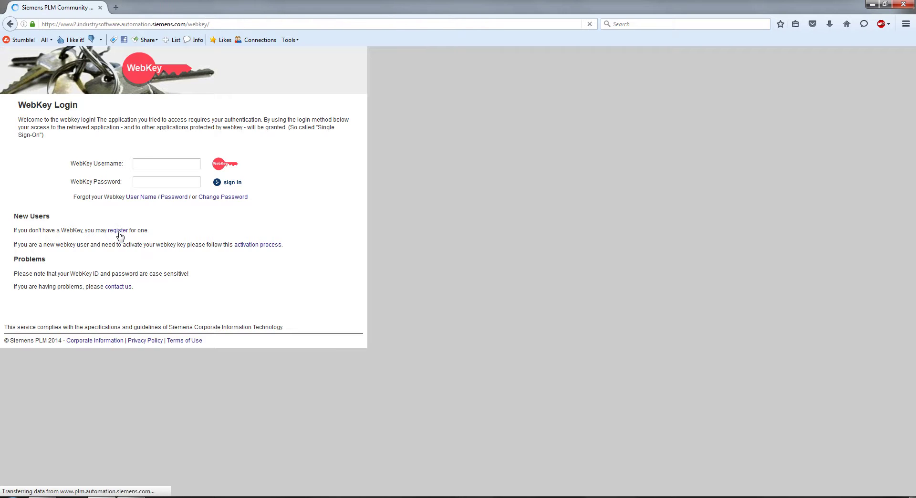
Reach the WebKey Account Request form via Create Account and Siemens PLM Standard WebKey Creation, then return to Solid Edge ST8
scroll(137, 277, "down", 1)
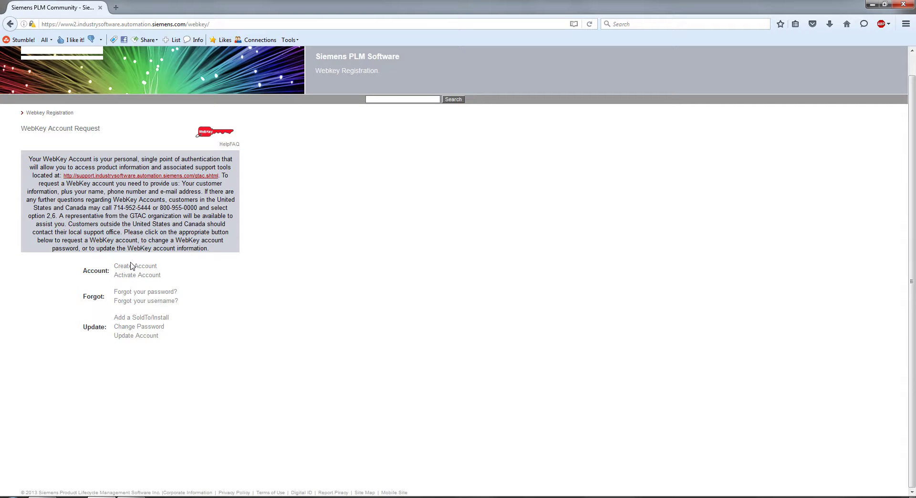
left_click(130, 272)
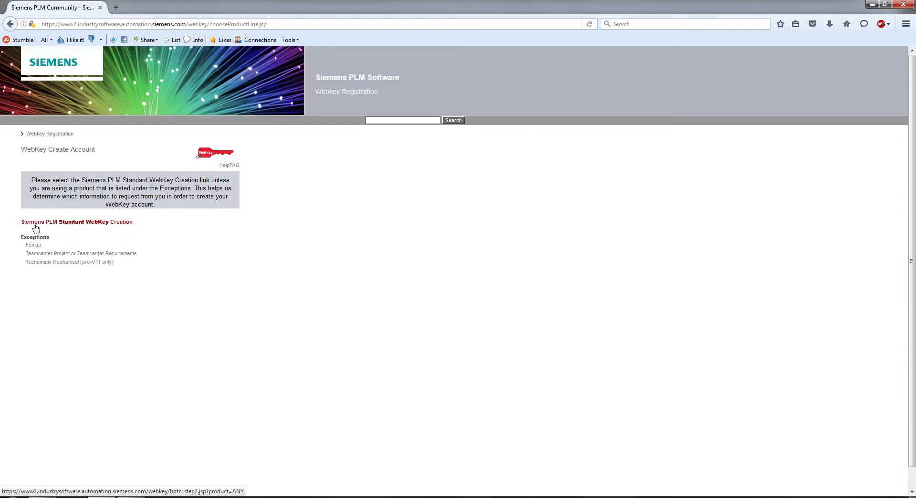
left_click(102, 224)
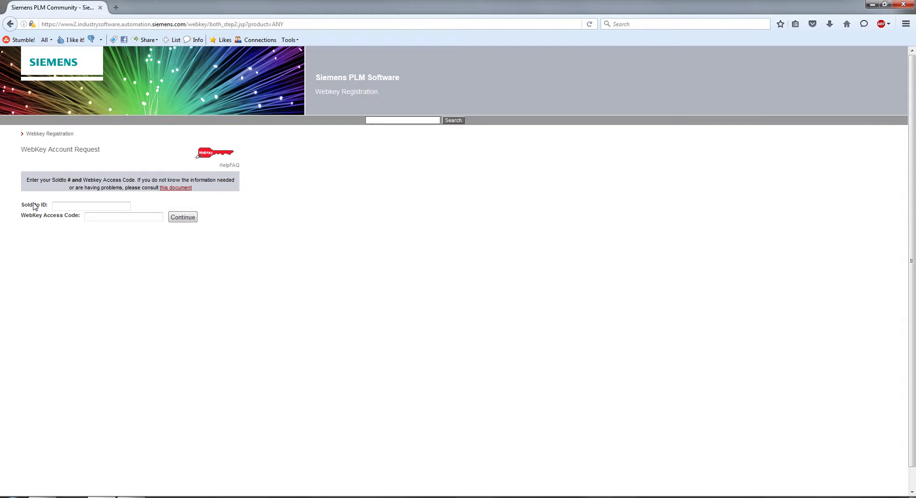
left_click_drag(21, 206, 79, 220)
left_click(101, 261)
left_click(42, 488)
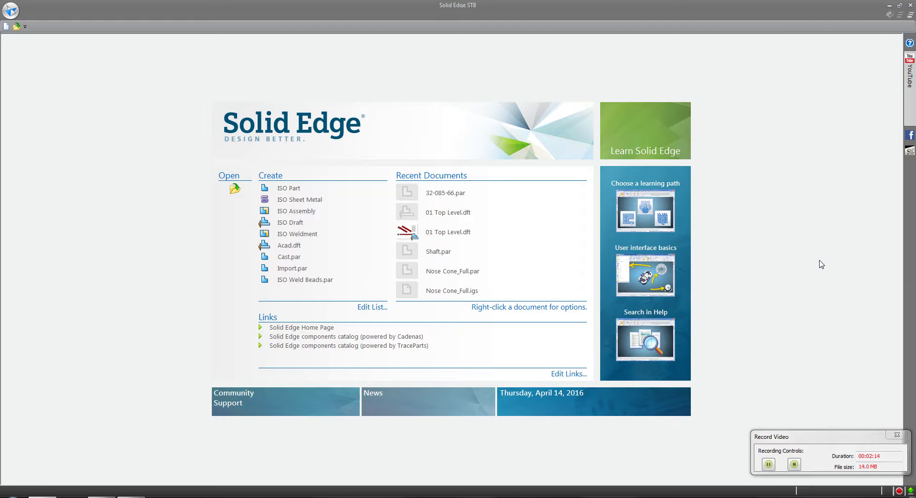
Browse in Windows Explorer to C:\Program Files\Solid Edge ST8\Preferences
left_click(132, 496)
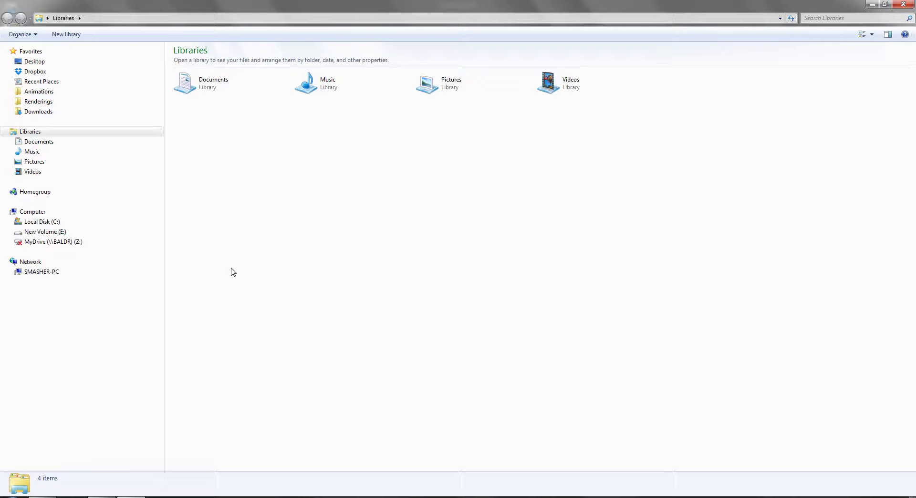
double_click(268, 5)
left_click_drag(305, 92, 260, 82)
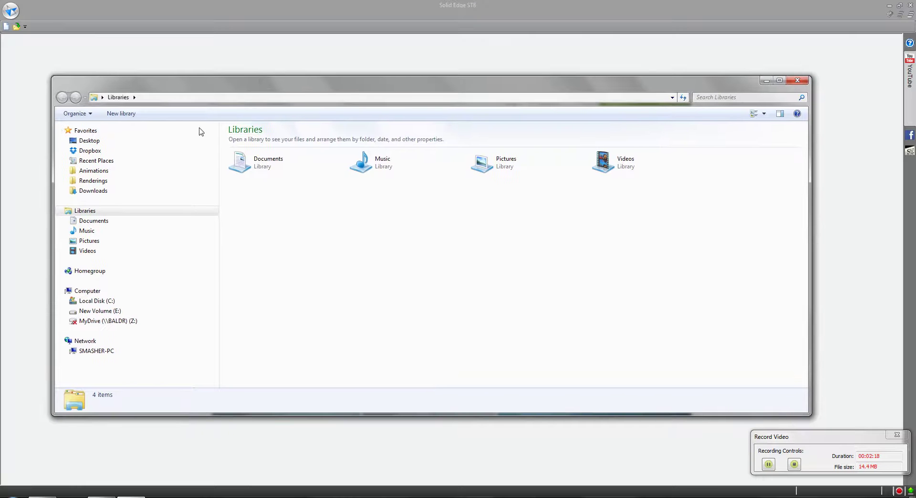
left_click(95, 301)
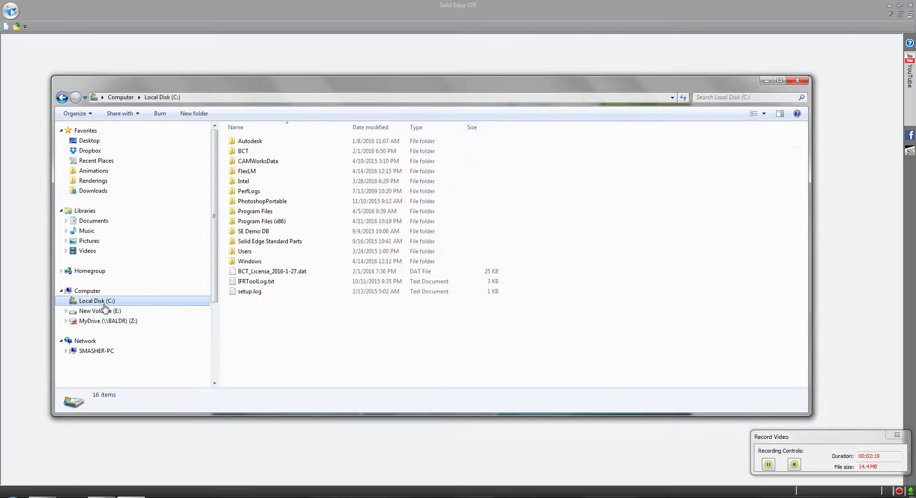
double_click(257, 212)
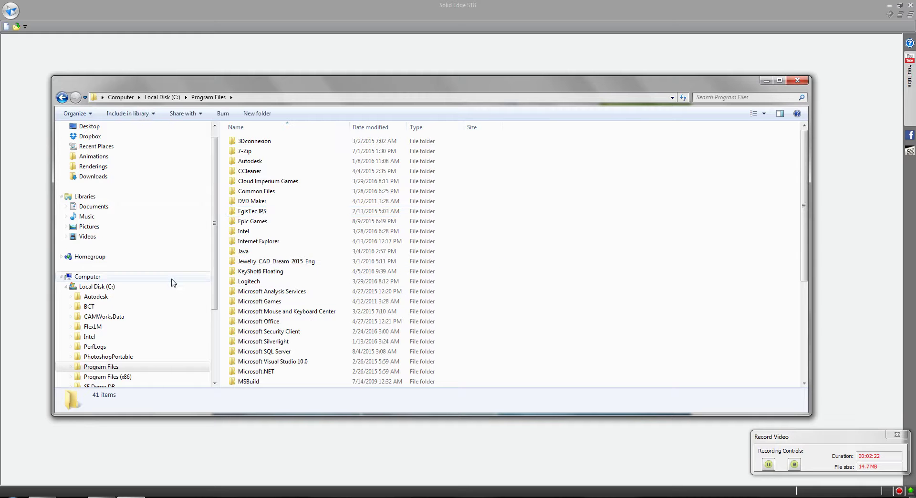
scroll(301, 315, "down", 6)
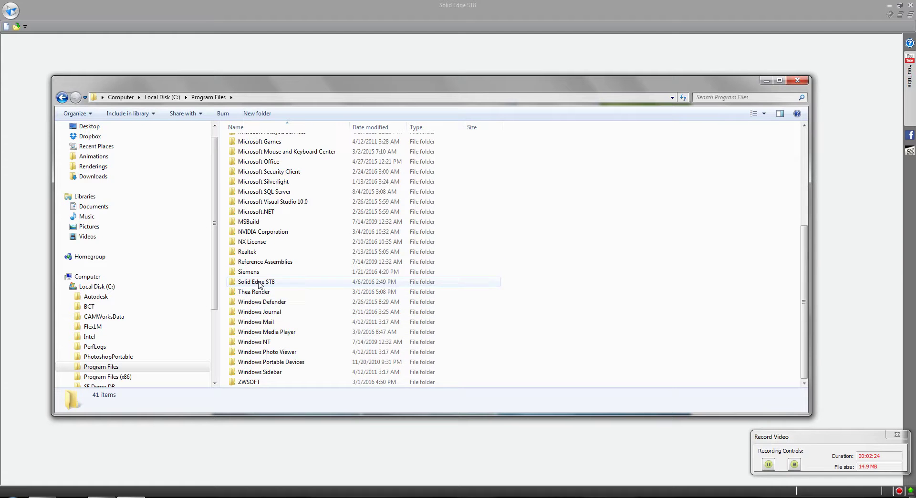
double_click(259, 284)
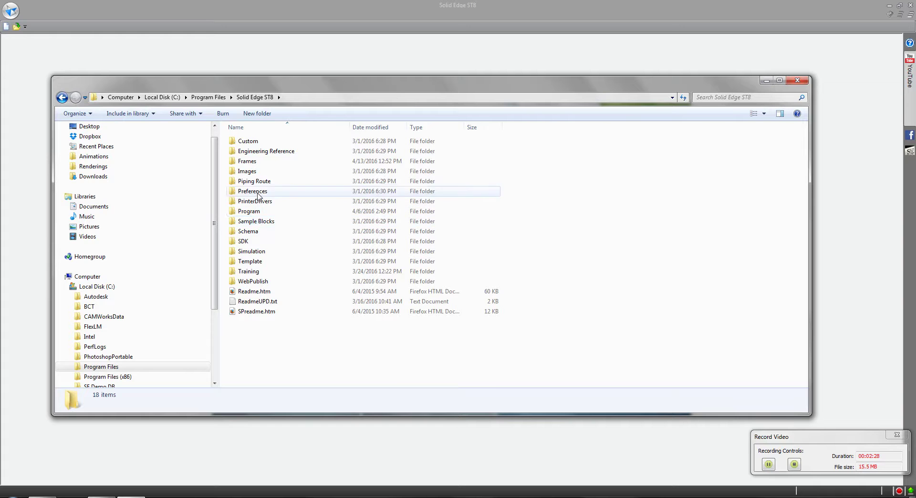
double_click(253, 192)
Sort the Preferences files by type and open SELicense.dat in WordPad
left_click(419, 128)
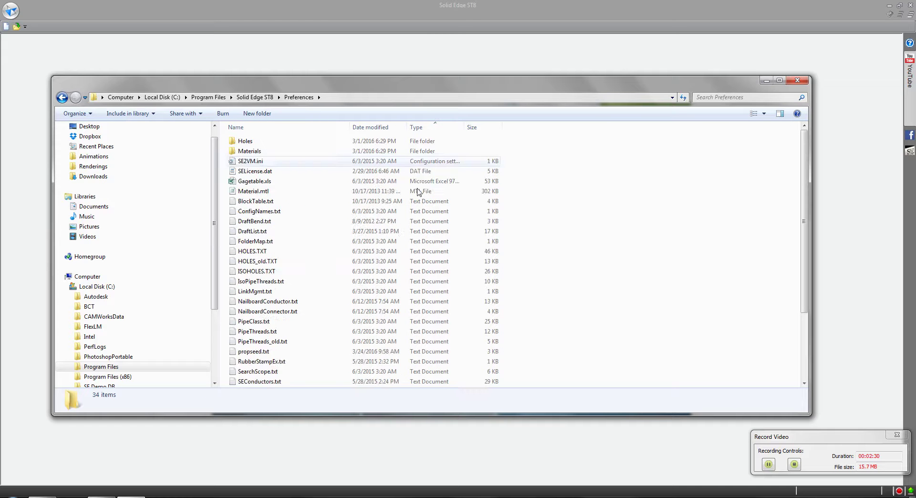
scroll(424, 249, "down", 3)
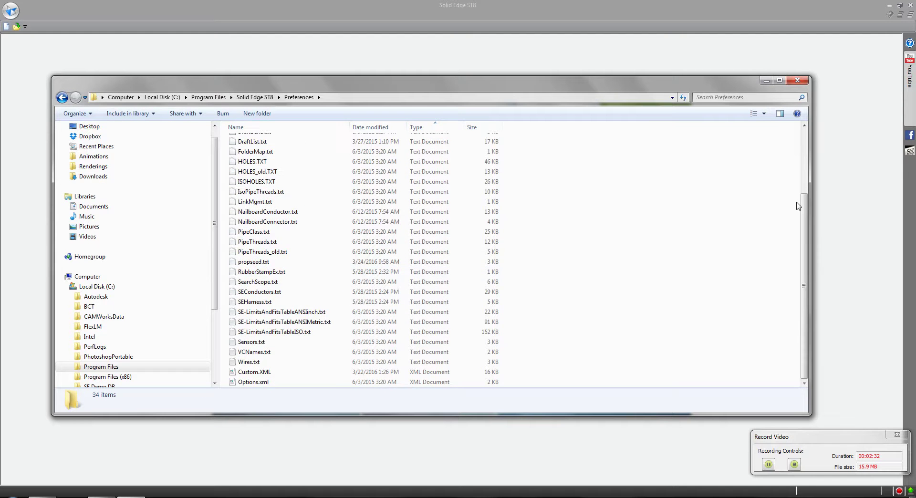
left_click_drag(807, 246, 807, 182)
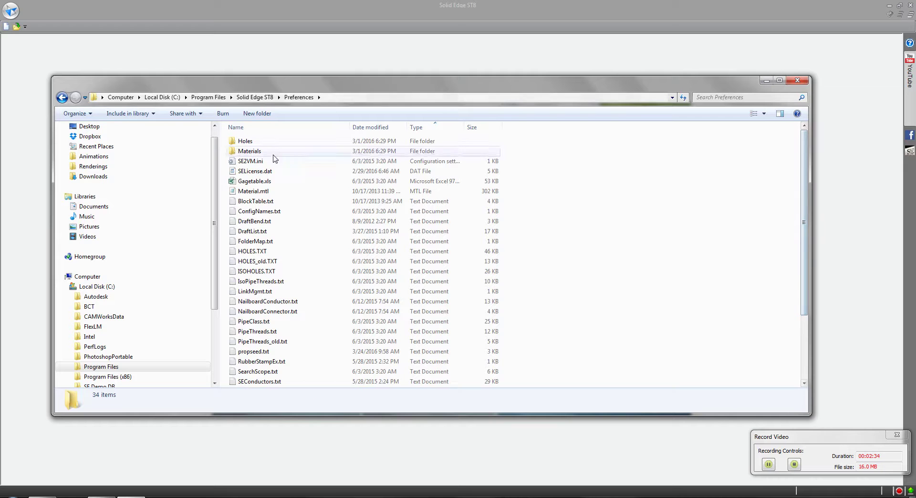
left_click(253, 171)
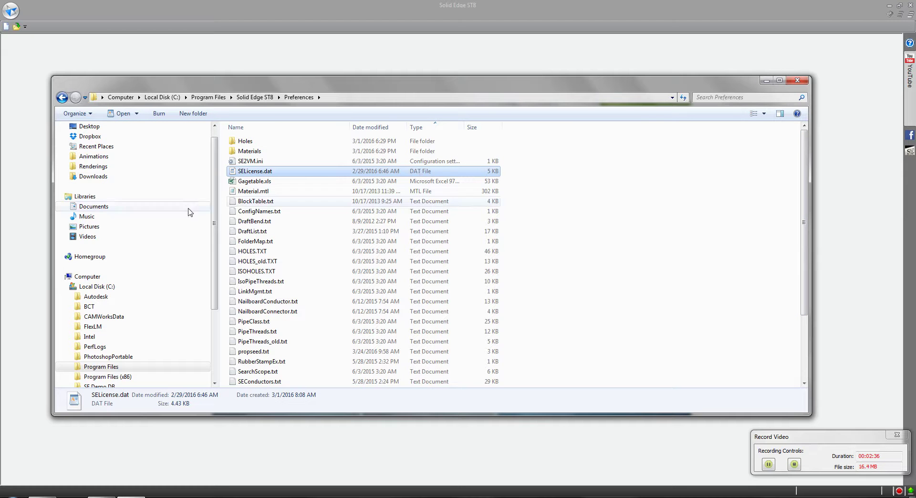
double_click(246, 176)
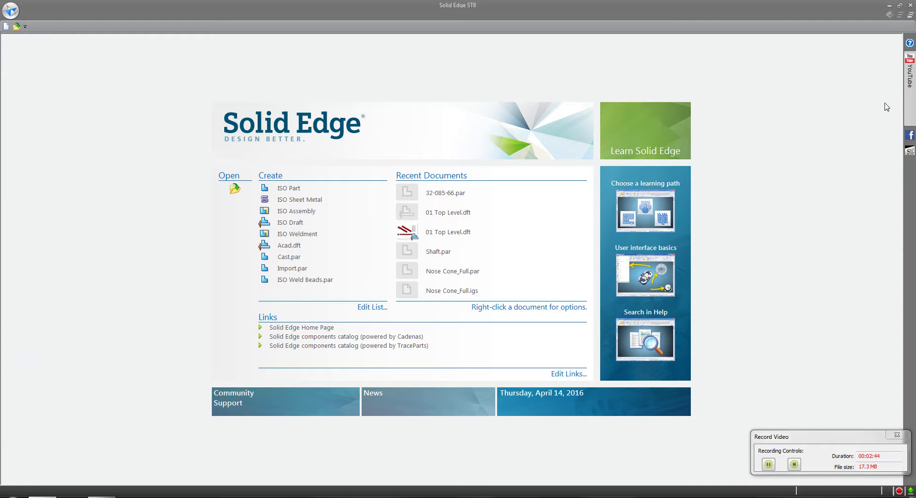
Show About Solid Edge (version 108.00.06.004 x64) and move the dialog left of the start page
left_click(910, 44)
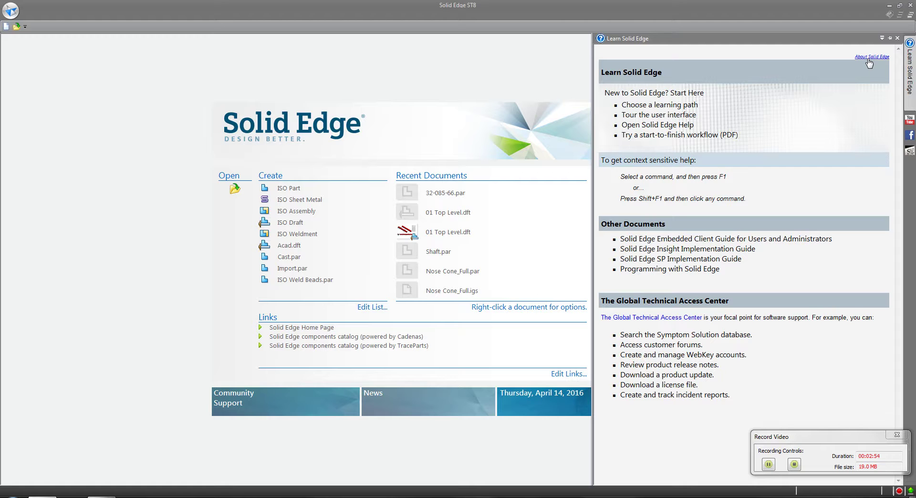
left_click(869, 58)
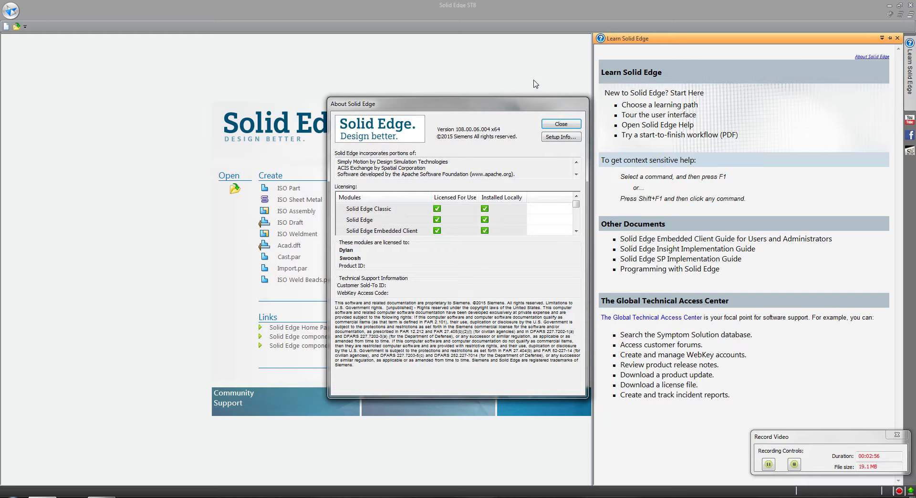
left_click_drag(481, 102, 340, 101)
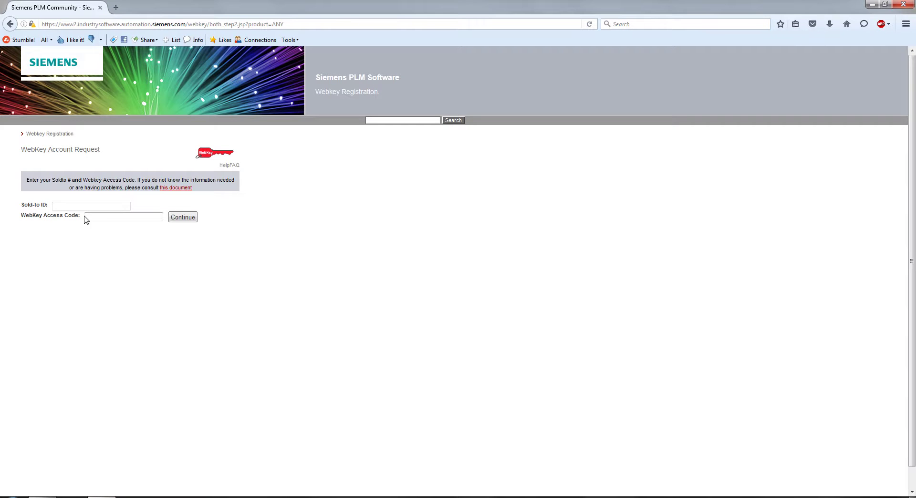
Click into the Sold-to ID and WebKey Access Code fields on the account request form
left_click(72, 207)
left_click(112, 217)
key("Tab")
key("Tab")
Return to the WebKey Login page, enter the username and password, and sign in
left_click(10, 24)
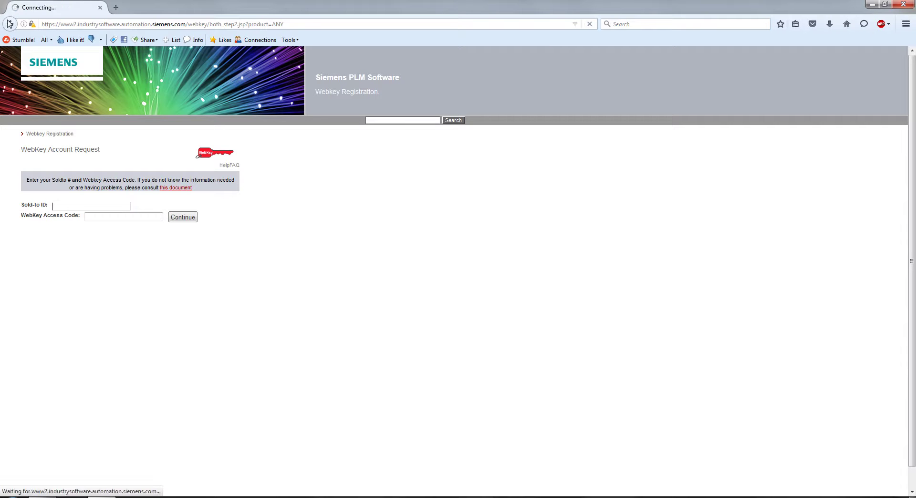
left_click(10, 24)
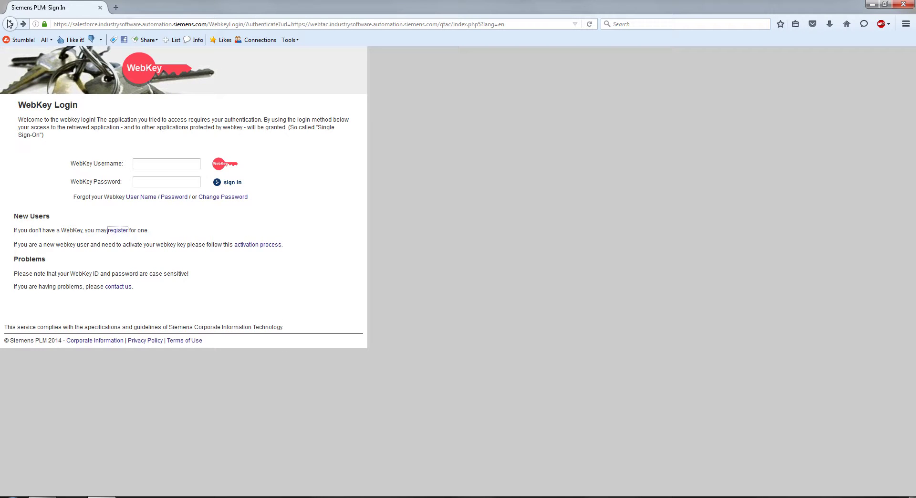
left_click(164, 167)
left_click(151, 186)
key("Return")
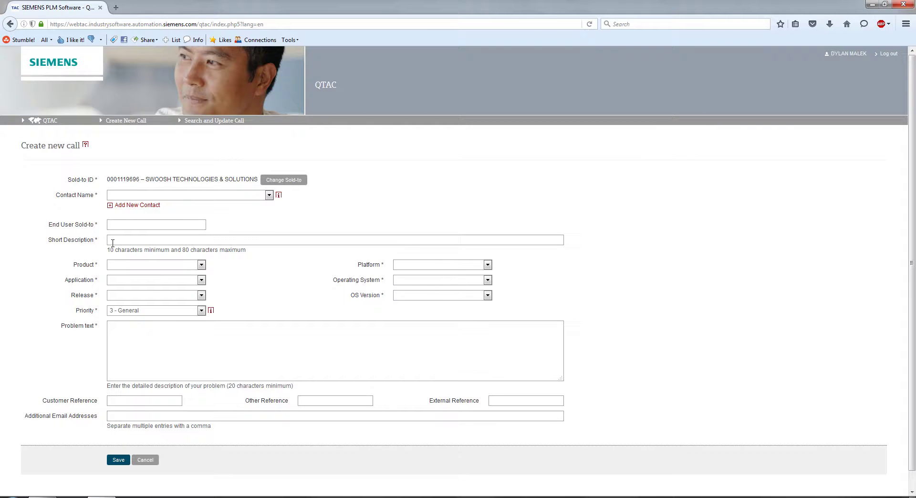
Review the Create new call form, selecting the End User Sold-to field and the Problem text template
scroll(26, 310, "down", 1)
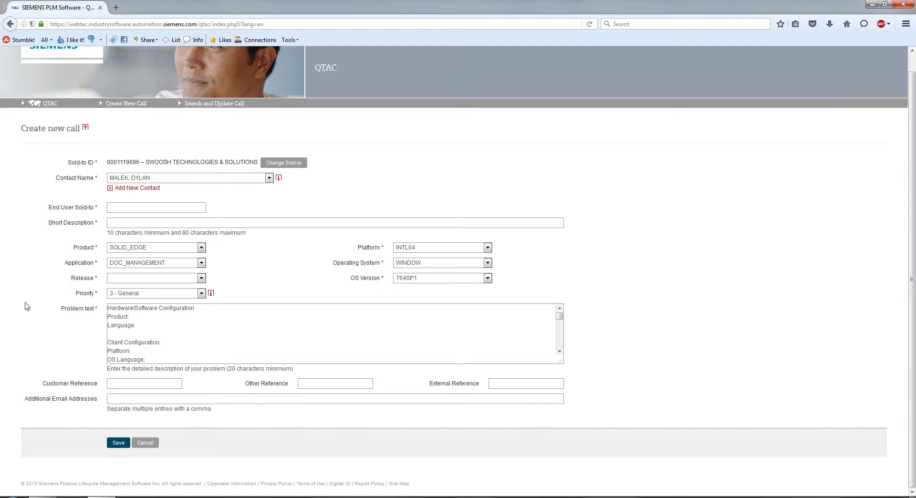
left_click(125, 208)
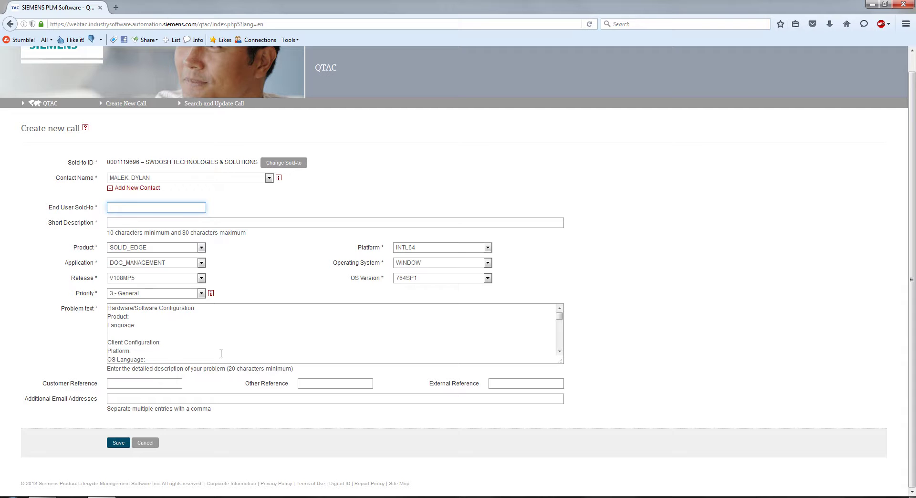
left_click_drag(198, 357, 142, 307)
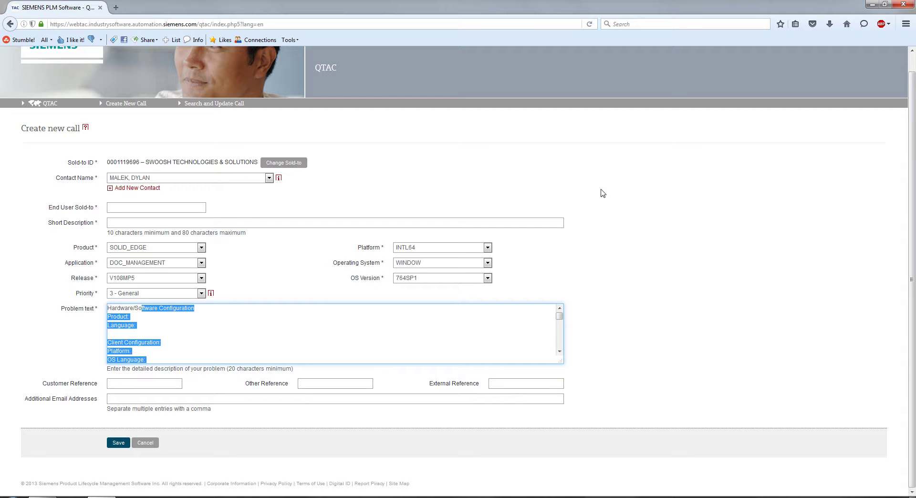
left_click(619, 24)
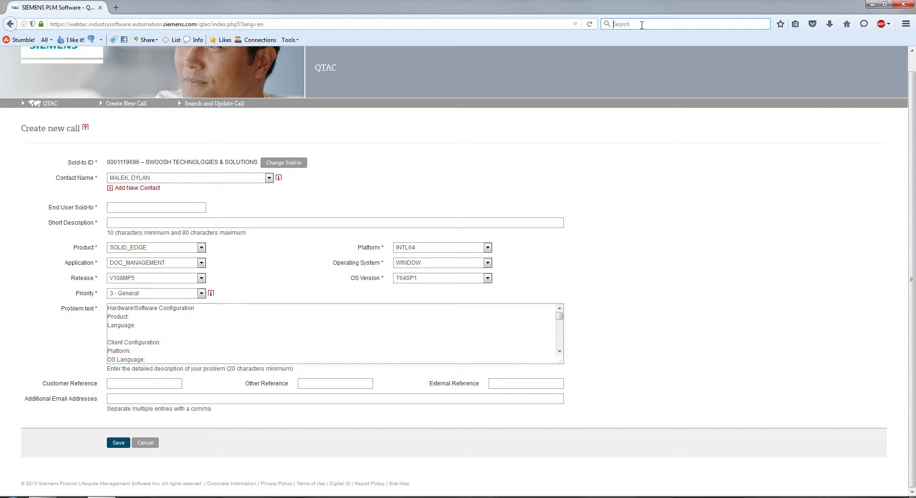
Search Google for GTAC again and open the Documentation page from the Explore GTAC menu
type("GTAC")
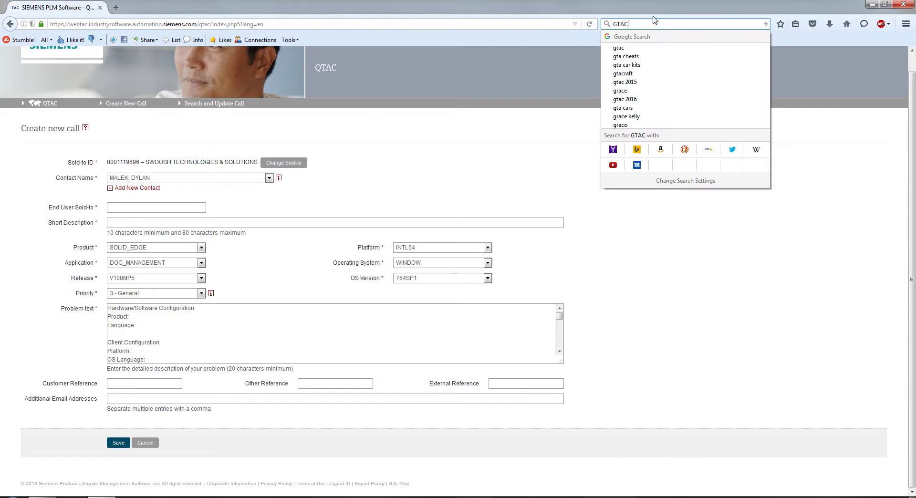
key("Return")
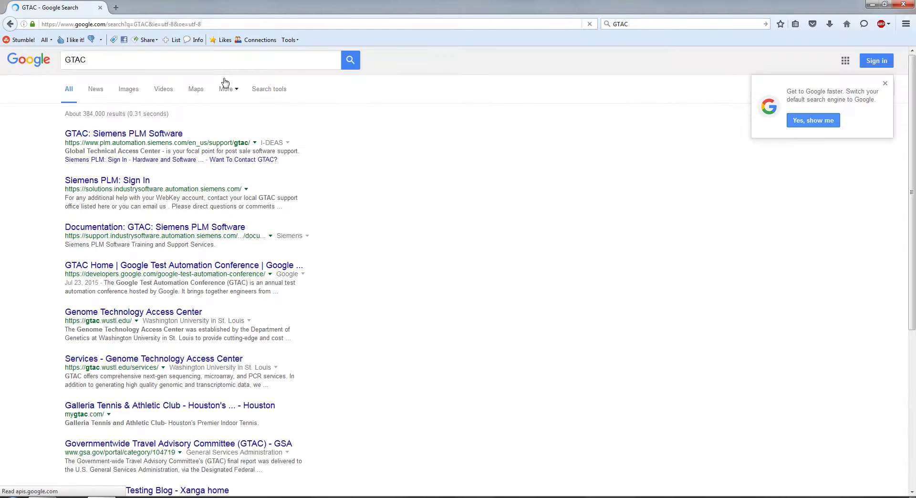
left_click(147, 135)
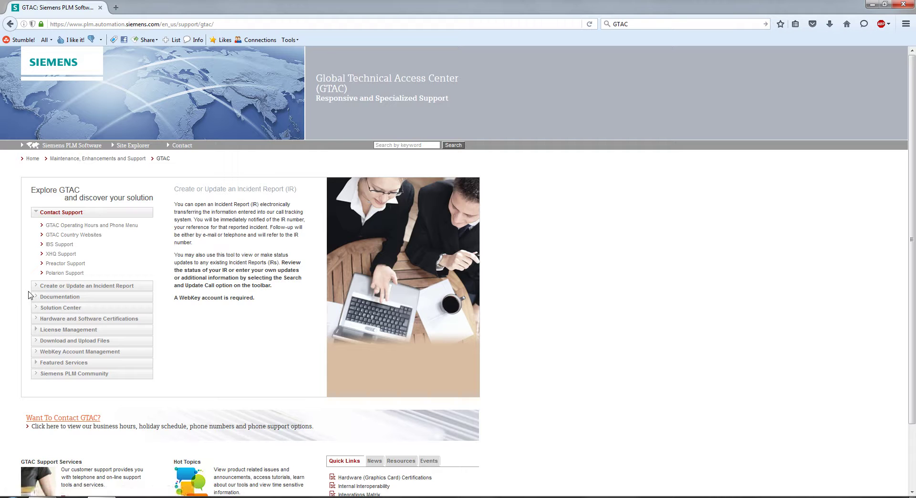
mouse_move(36, 297)
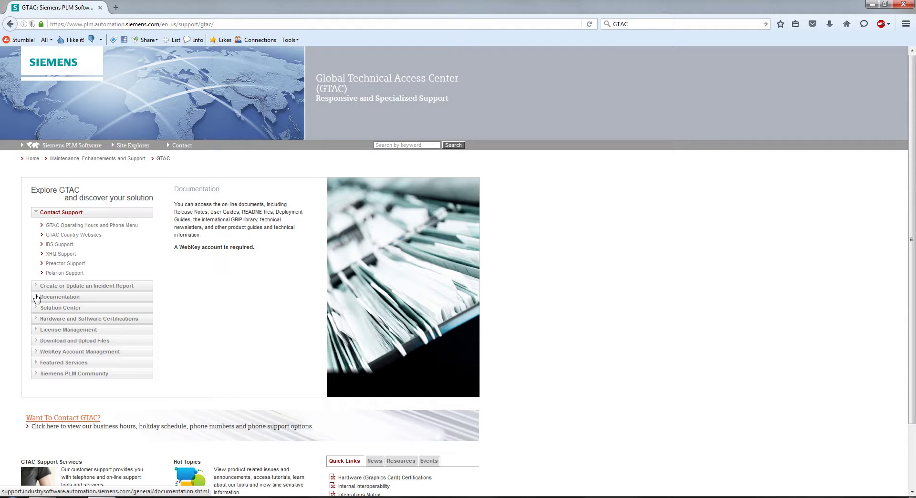
left_click(38, 299)
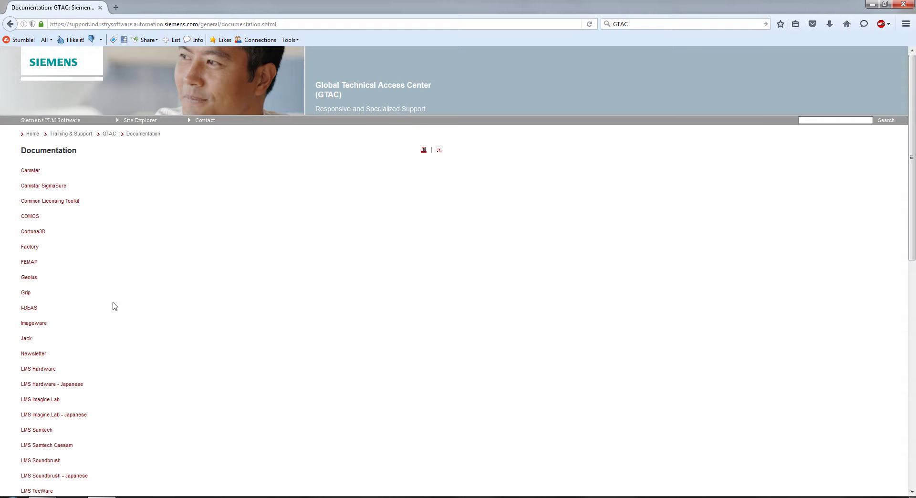
Open the Solid Edge documentation list from the GTAC page
scroll(115, 305, "down", 2)
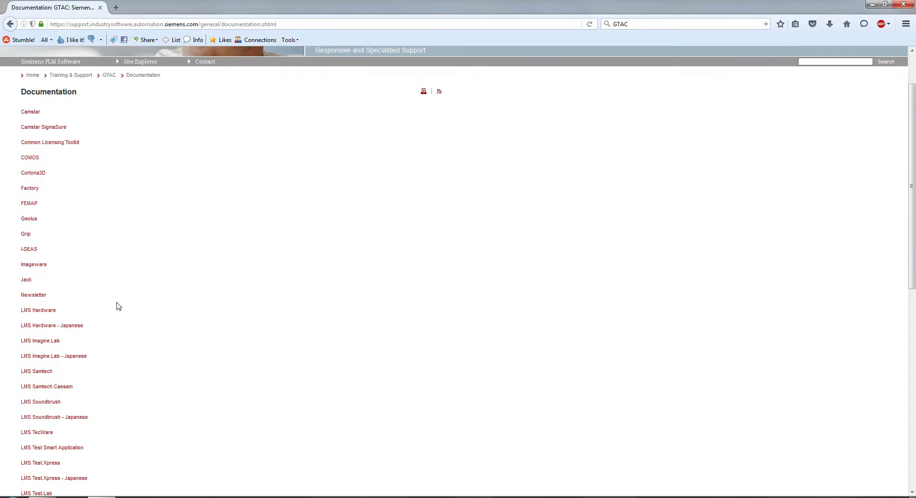
scroll(61, 241, "up", 2)
scroll(106, 262, "down", 12)
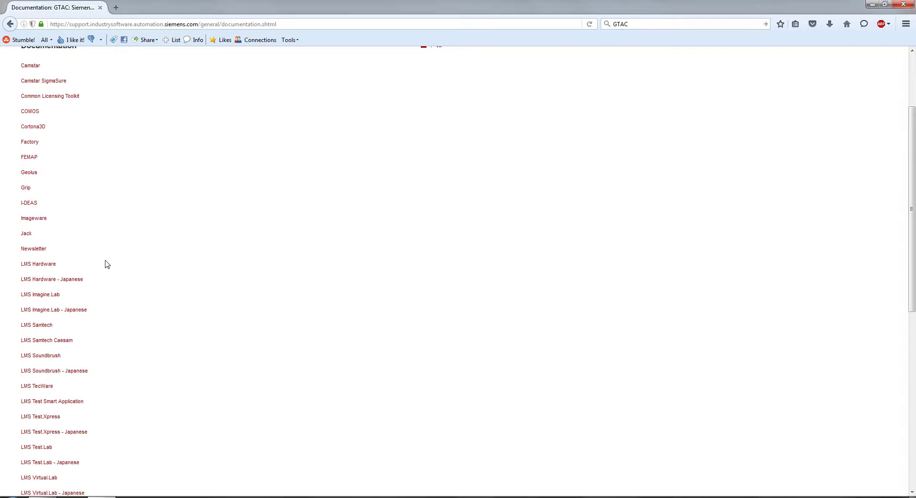
scroll(115, 286, "down", 4)
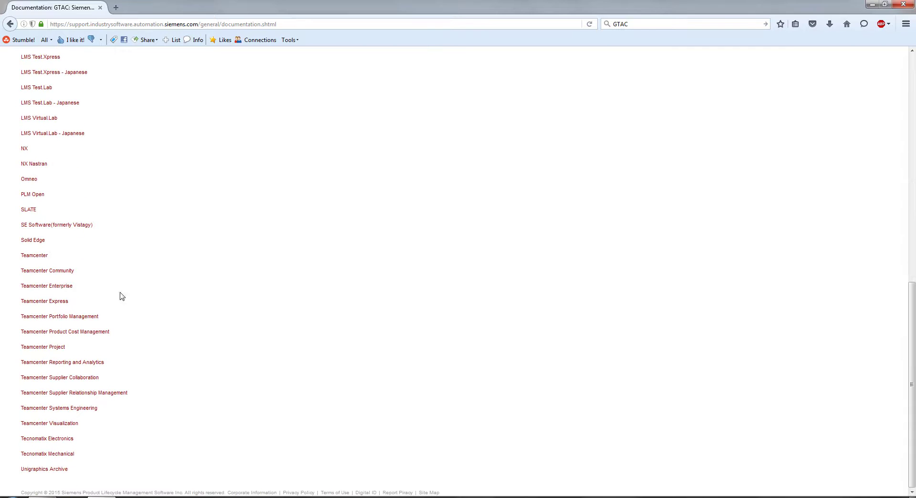
left_click(36, 242)
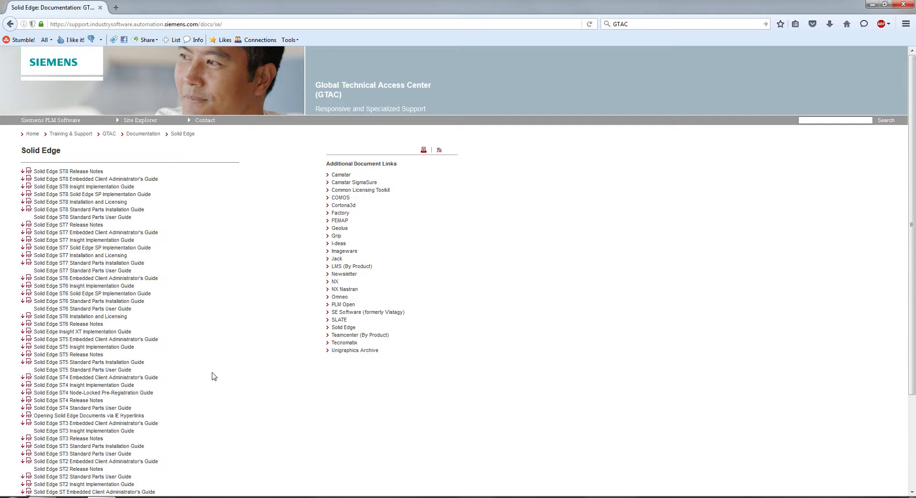
scroll(205, 380, "down", 4)
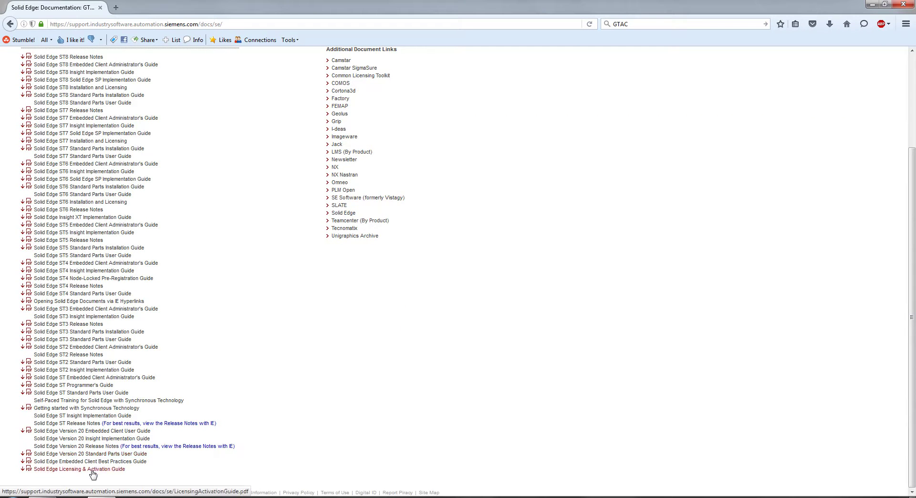
scroll(98, 475, "up", 4)
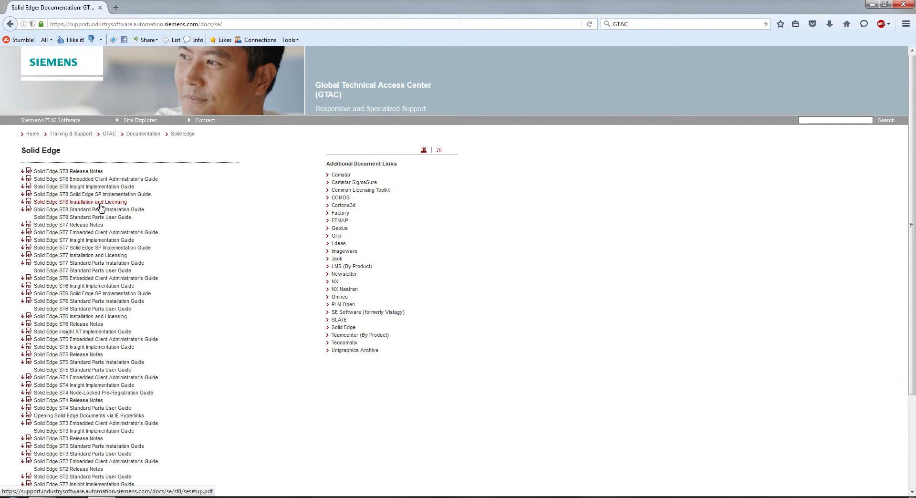
View the ST8 Installation and Licensing guide through Chapter 1: System requirements, then return to GTAC
left_click(48, 203)
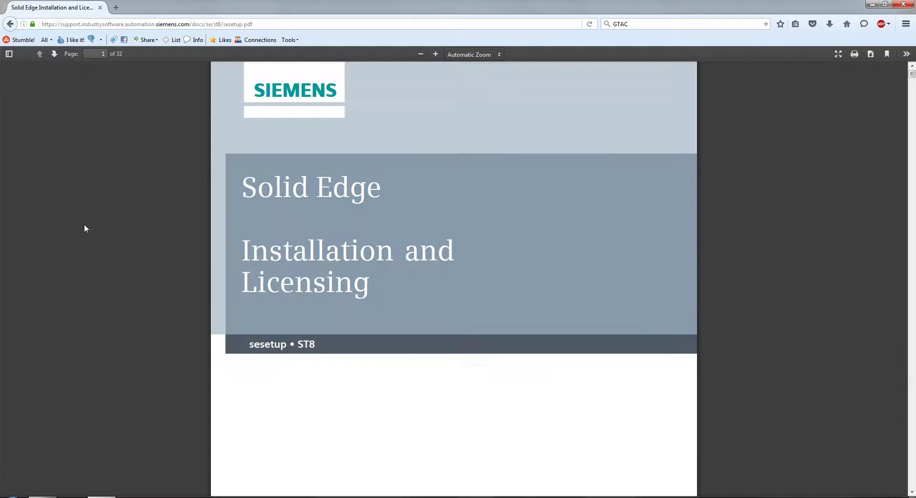
left_click(54, 54)
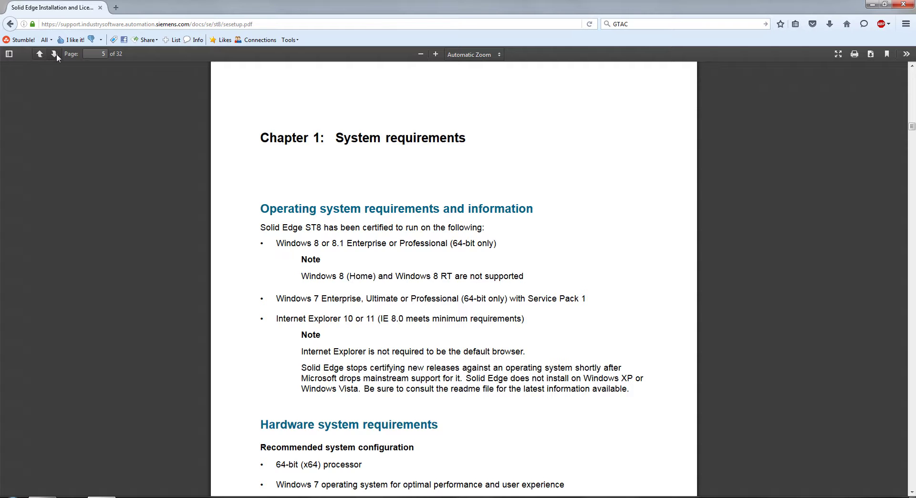
left_click(54, 53)
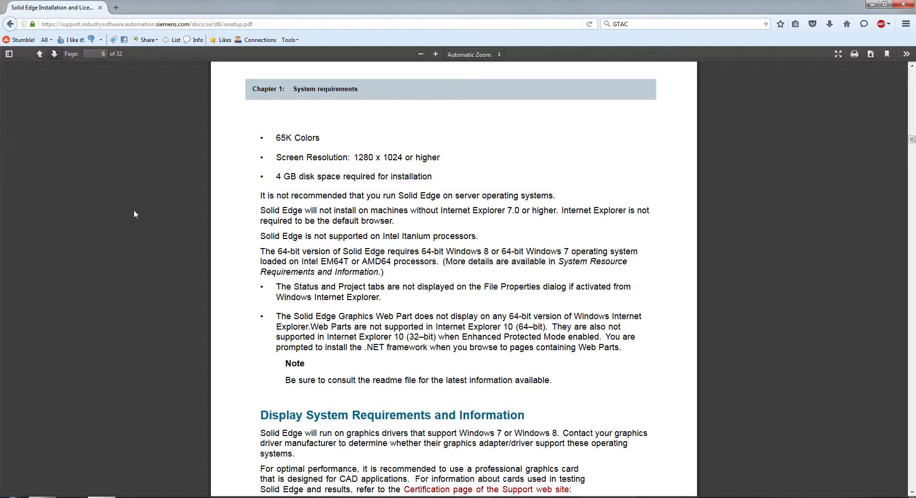
left_click(10, 24)
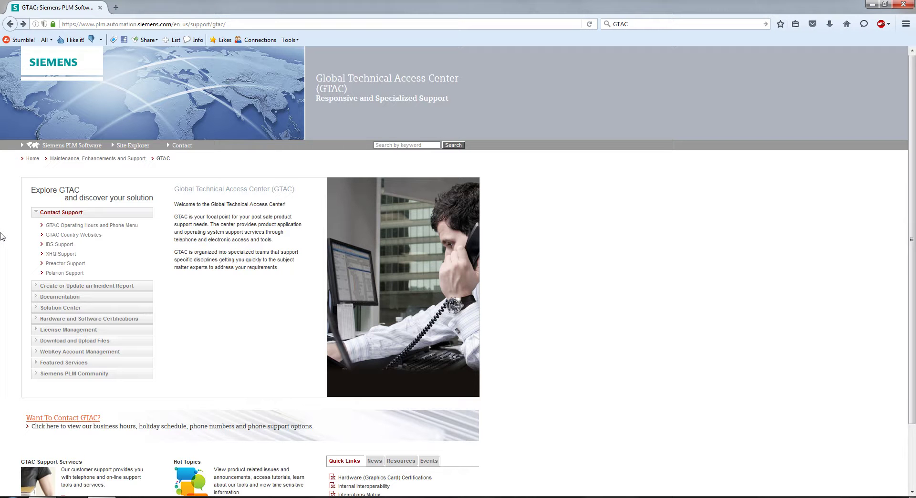
Search the GTAC Solution Center for 'ST8 viewer crashing'
mouse_move(36, 310)
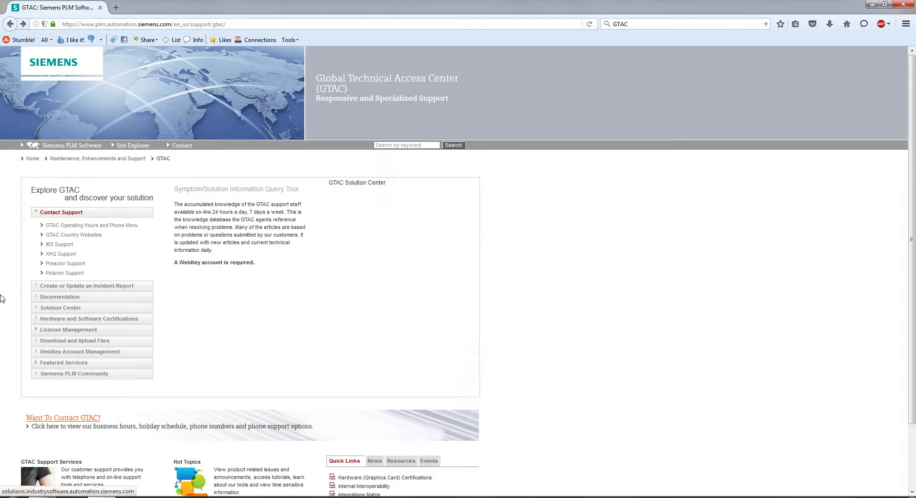
left_click(36, 309)
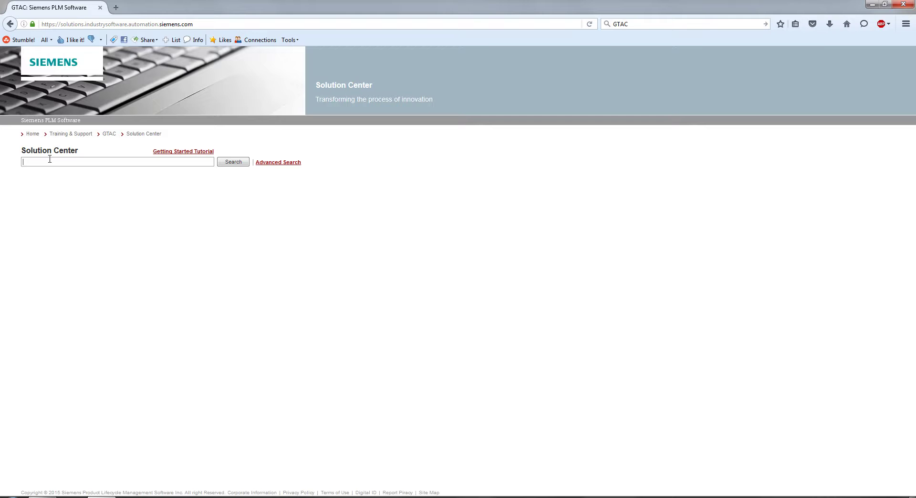
type("ST")
type("8 viewer cra")
left_click(228, 164)
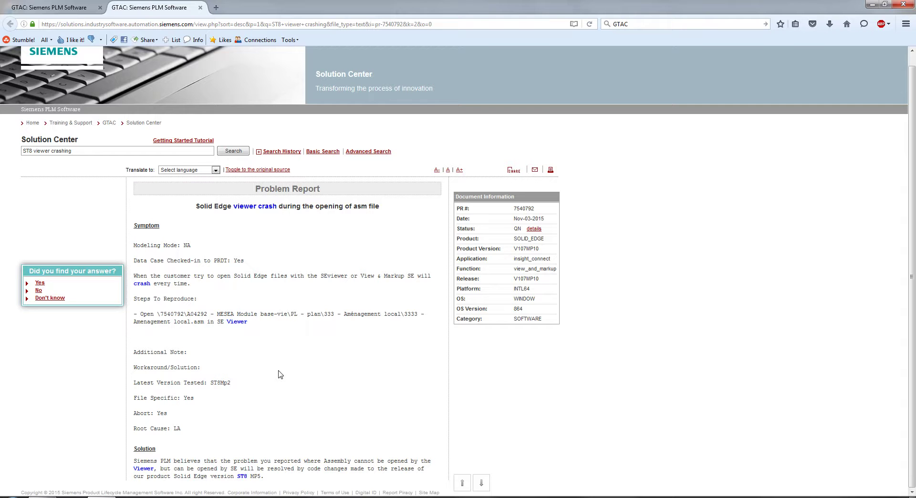
Review the viewer-crash problem report's solution, close its tab, and go back to the GTAC main page
left_click_drag(286, 483, 141, 461)
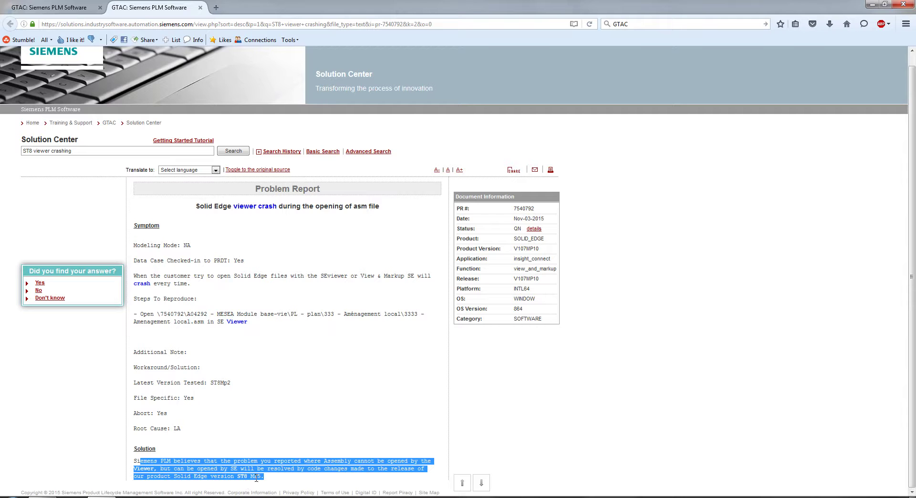
left_click(261, 476)
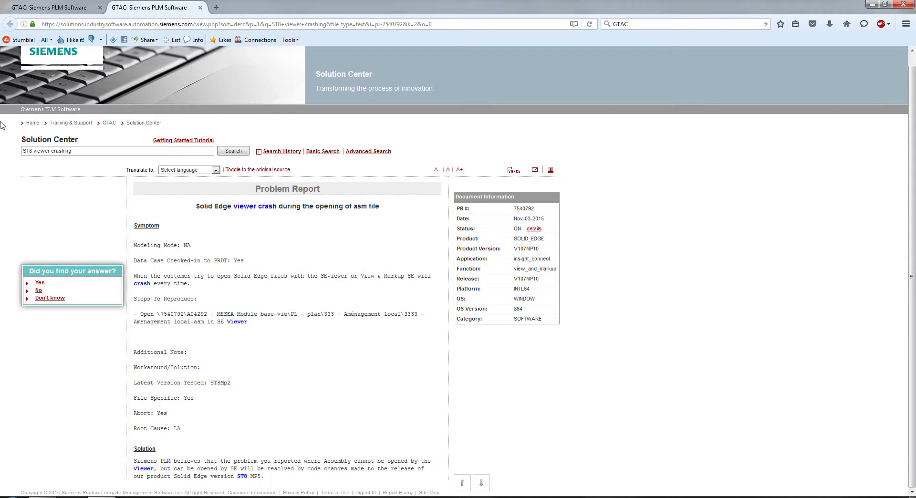
left_click(200, 8)
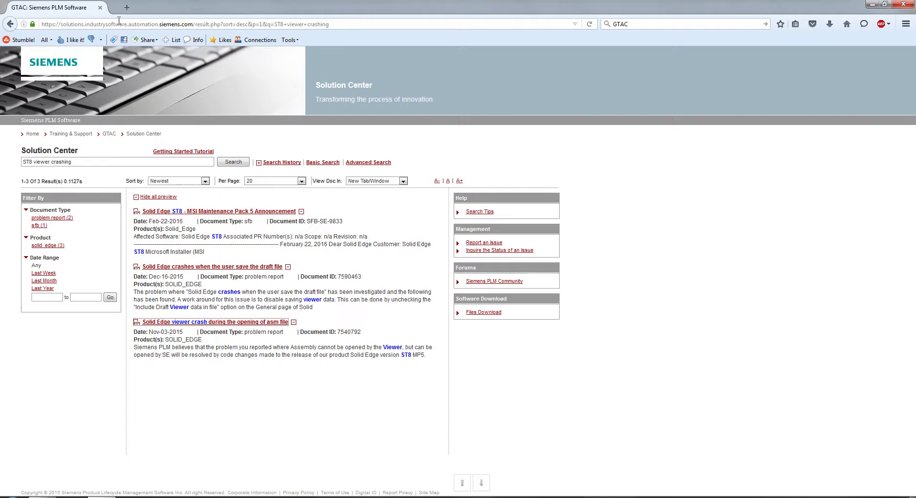
left_click(10, 24)
left_click(10, 24)
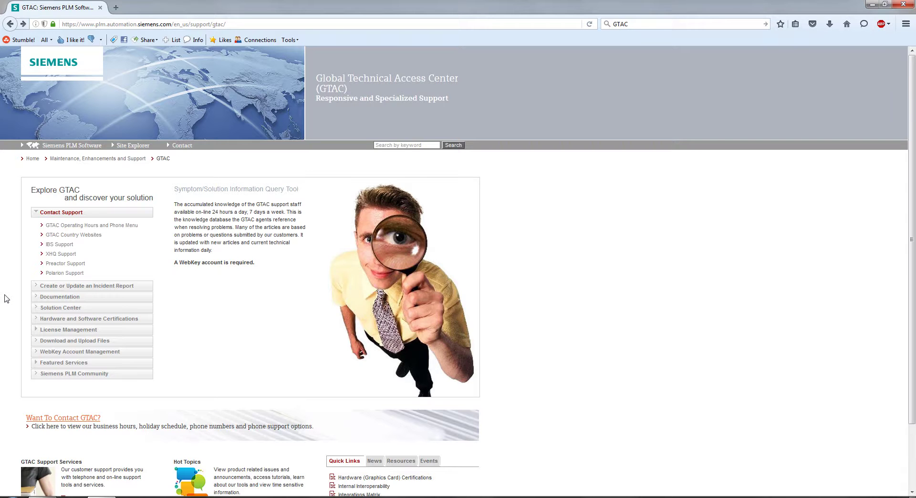
Show the Solid Edge downloads in the Download and Upload Files area
mouse_move(32, 296)
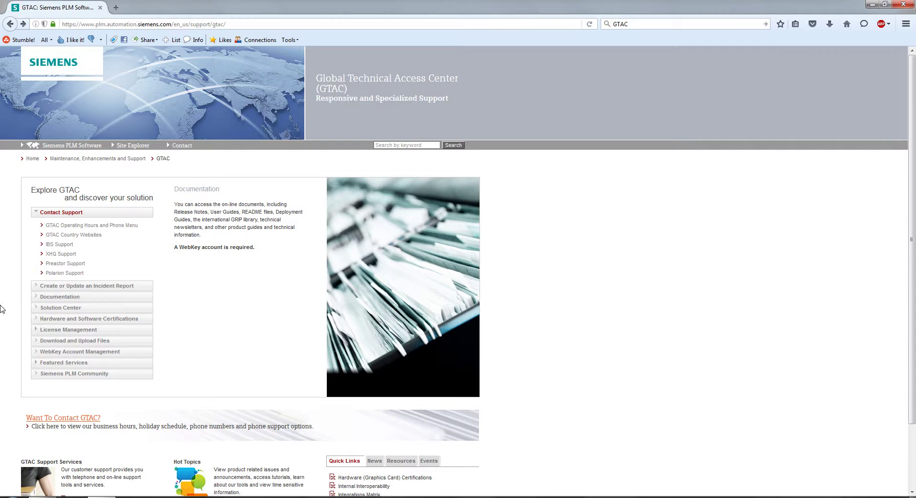
mouse_move(38, 344)
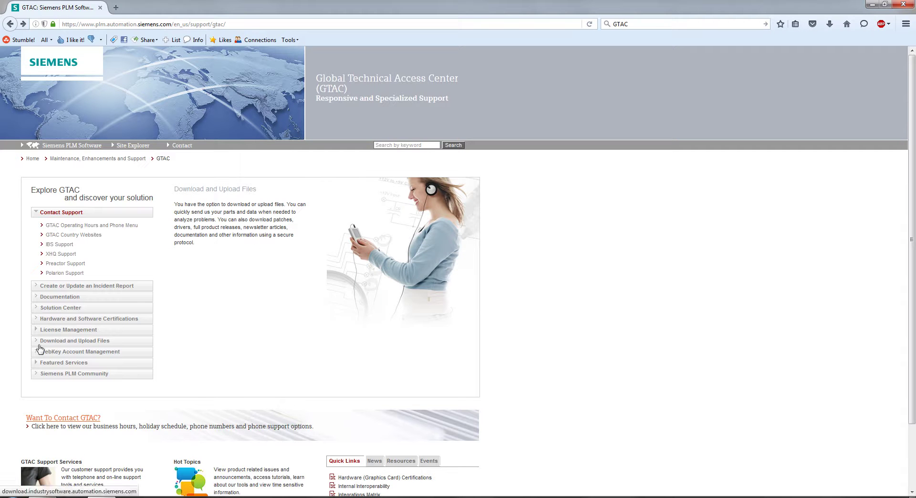
left_click(39, 345)
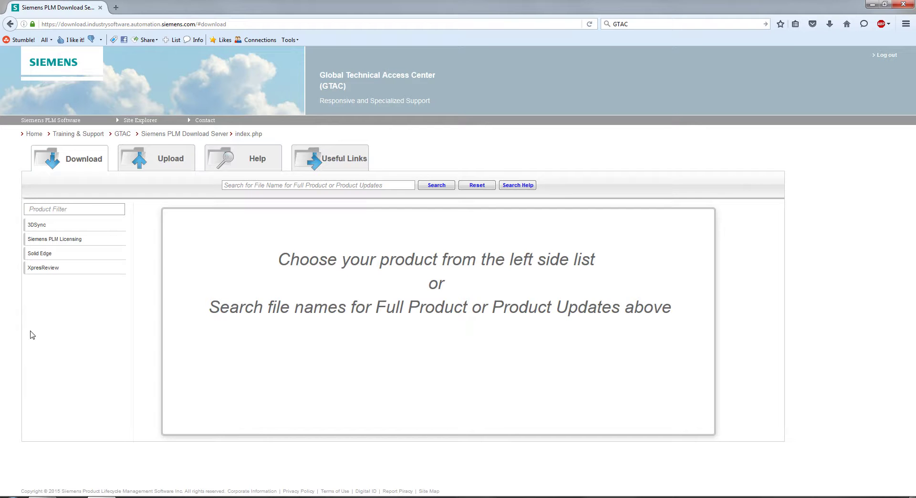
left_click(38, 256)
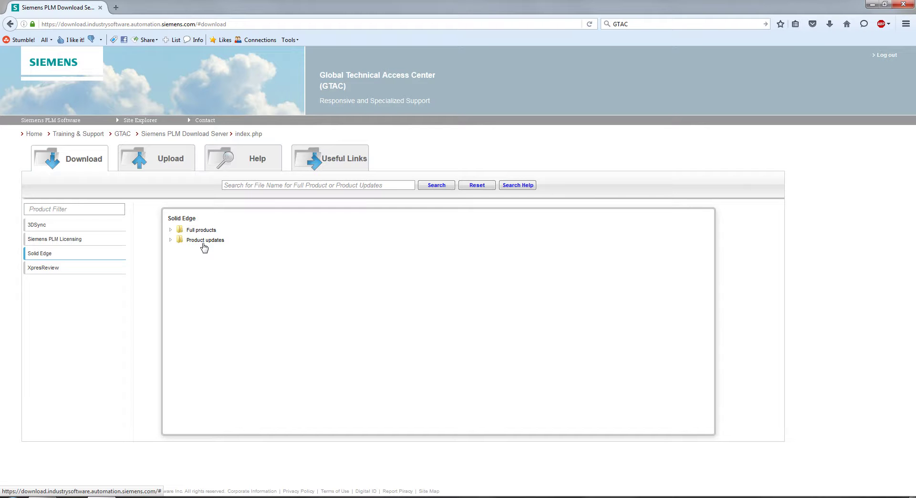
Browse the ST8 installer files under Full products > Windows (64-bit Intel), then collapse ST8
left_click(170, 230)
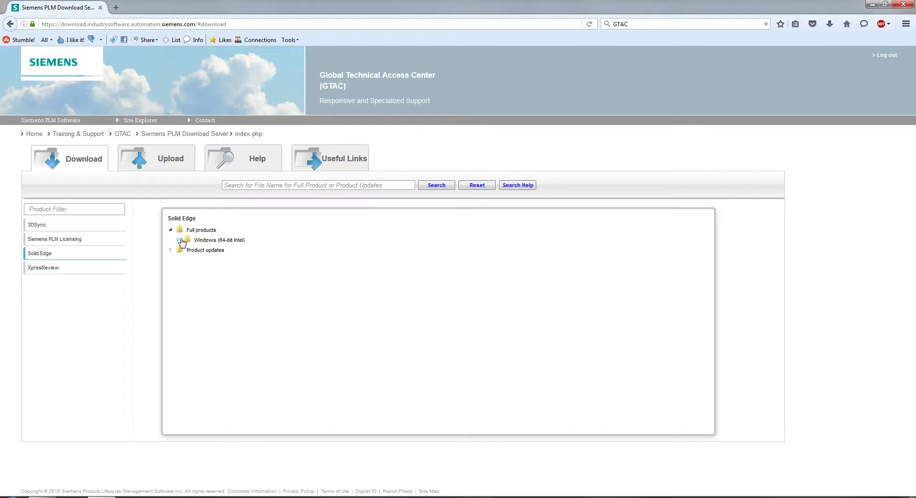
left_click(181, 240)
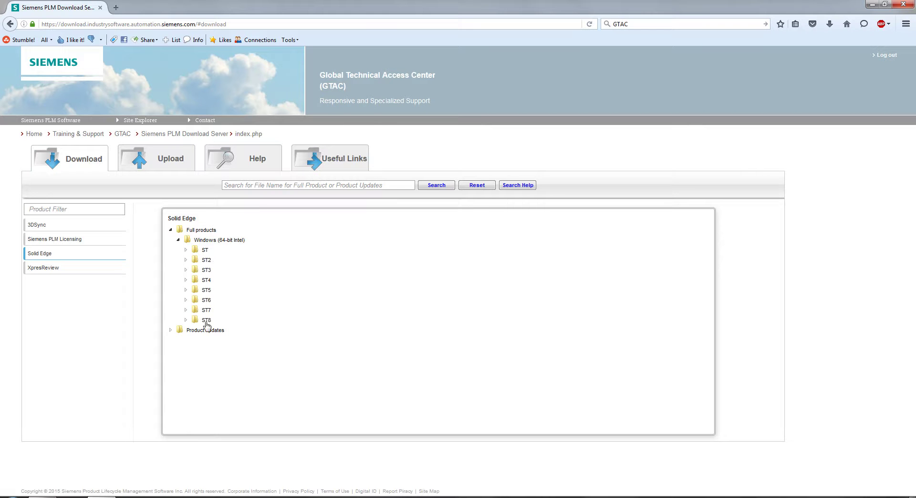
left_click(186, 320)
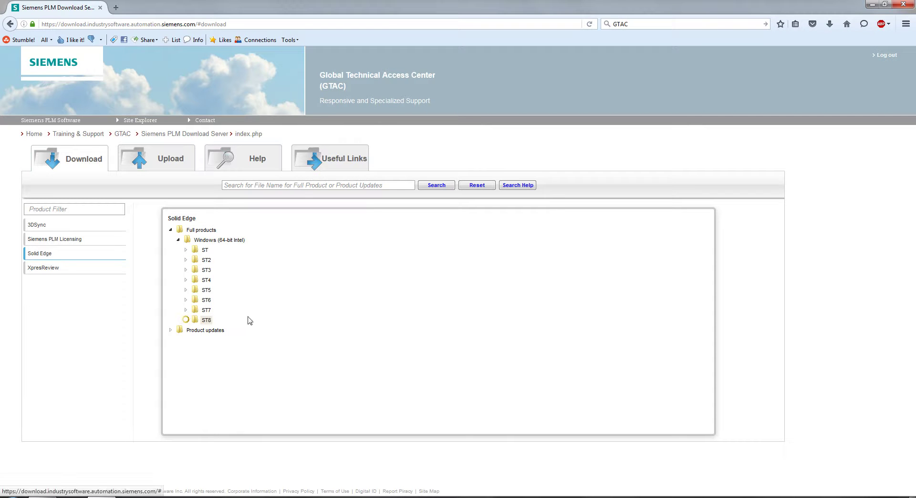
scroll(248, 330, "down", 5)
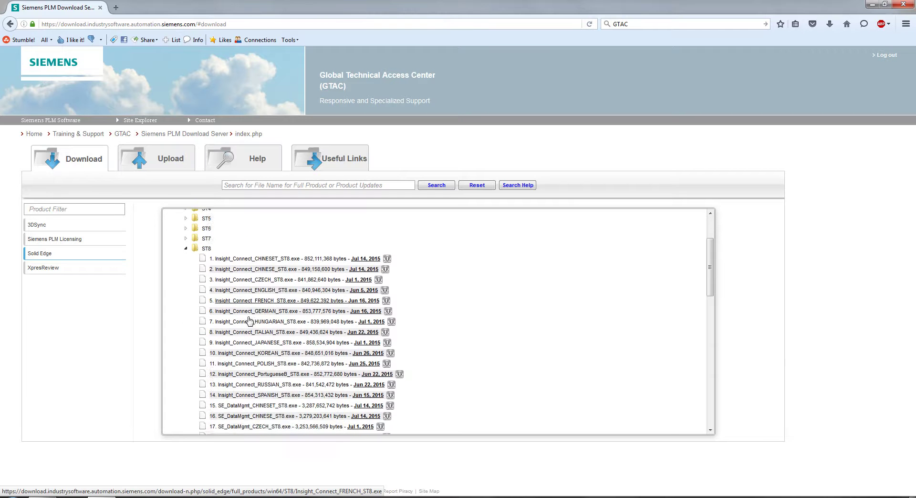
scroll(257, 364, "down", 7)
scroll(259, 390, "down", 3)
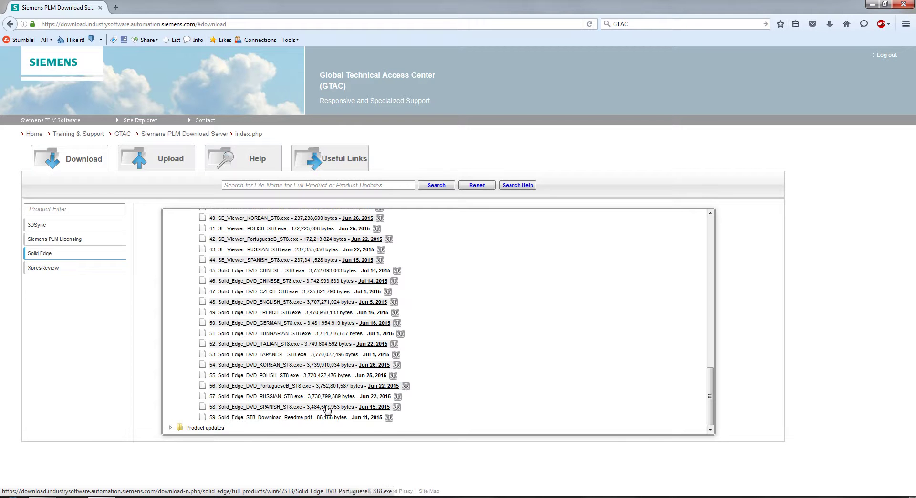
scroll(281, 356, "up", 15)
scroll(244, 352, "up", 5)
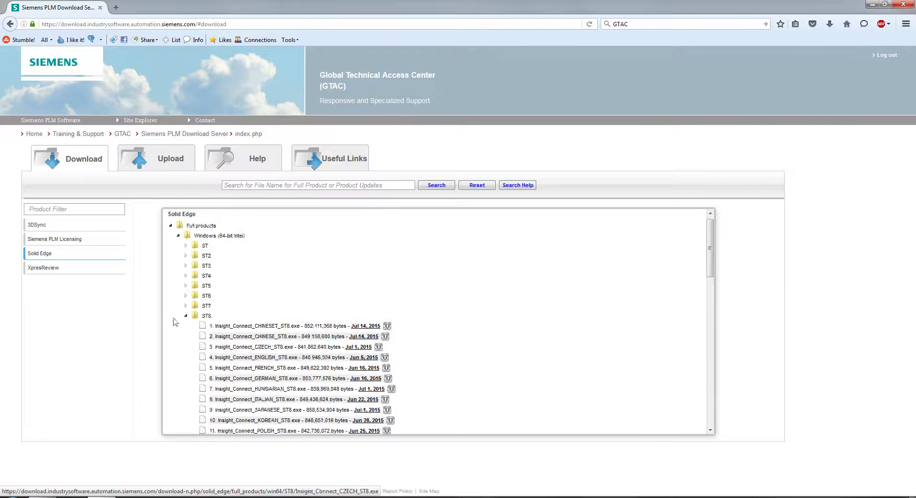
left_click(186, 320)
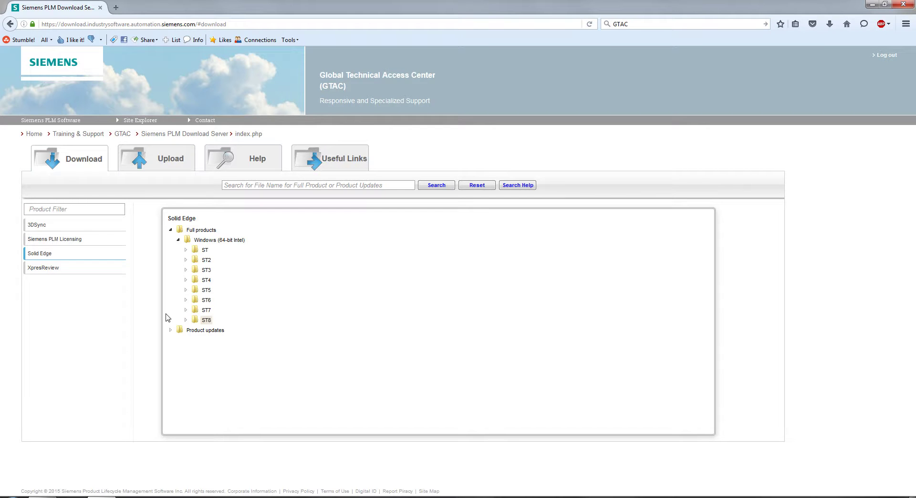
left_click(185, 320)
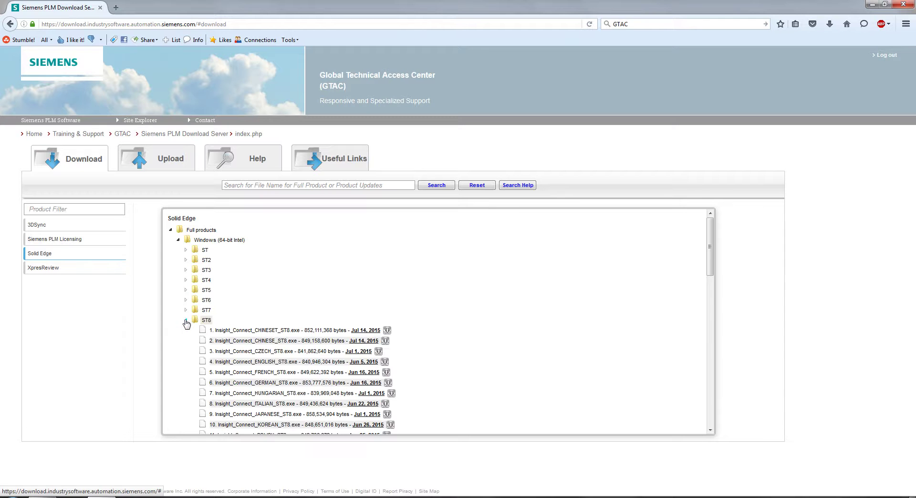
left_click(186, 320)
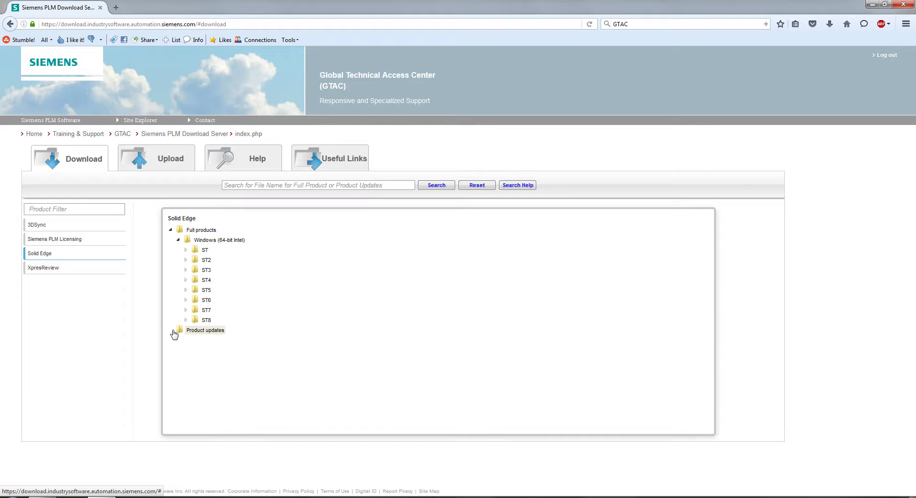
List the 13 files under Product updates > ST8 > Maintenance Packs > MP06, then return to GTAC
left_click(171, 330)
scroll(204, 345, "down", 2)
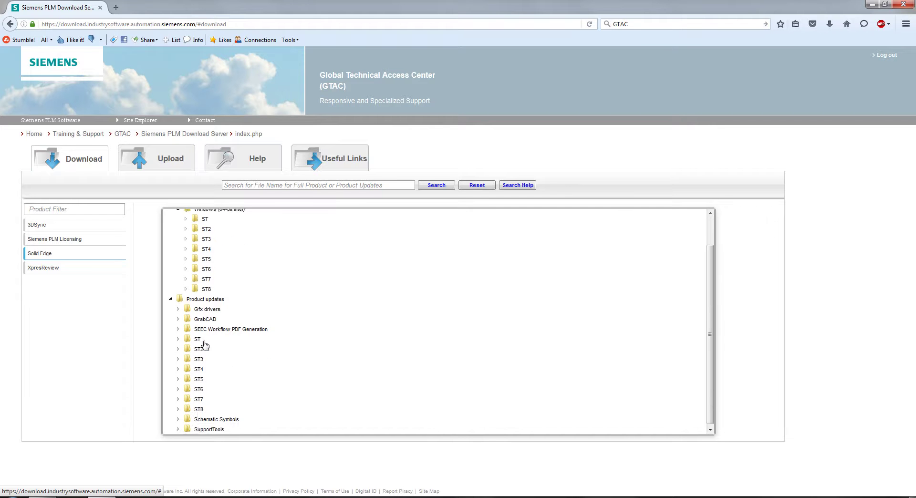
left_click(179, 408)
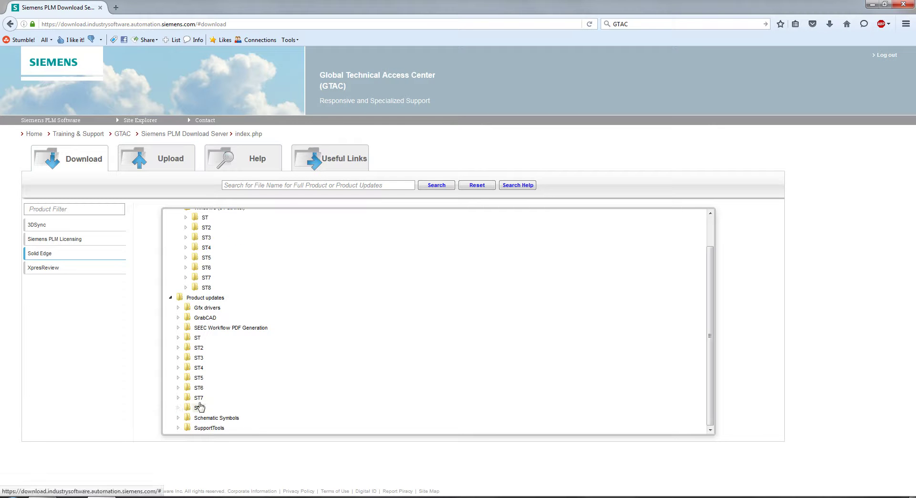
scroll(280, 378, "down", 3)
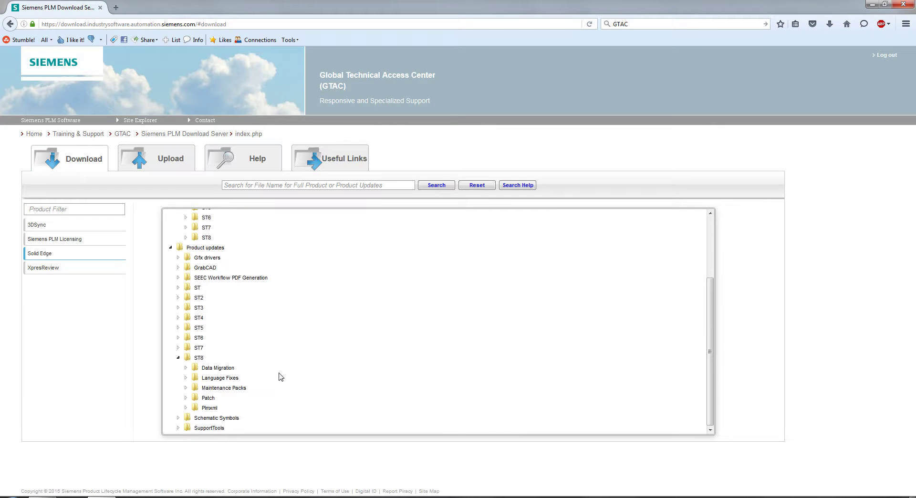
left_click(194, 389)
scroll(215, 378, "down", 2)
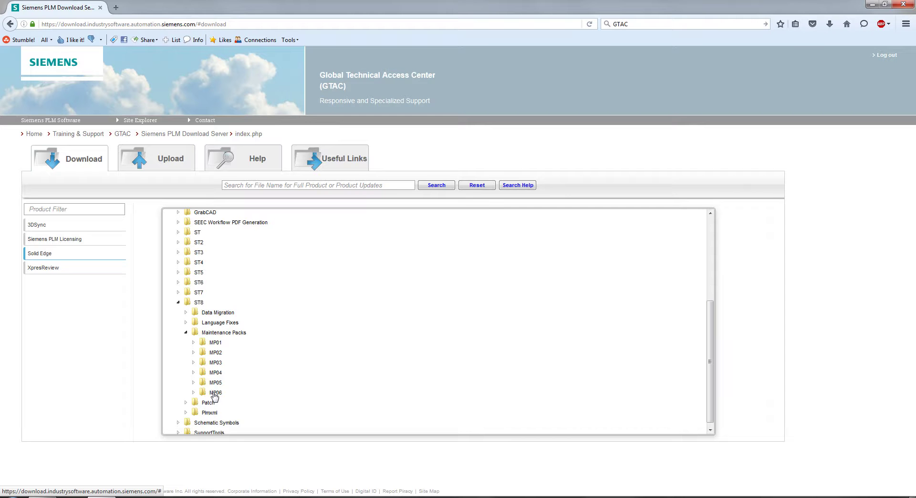
left_click(194, 392)
scroll(259, 379, "down", 5)
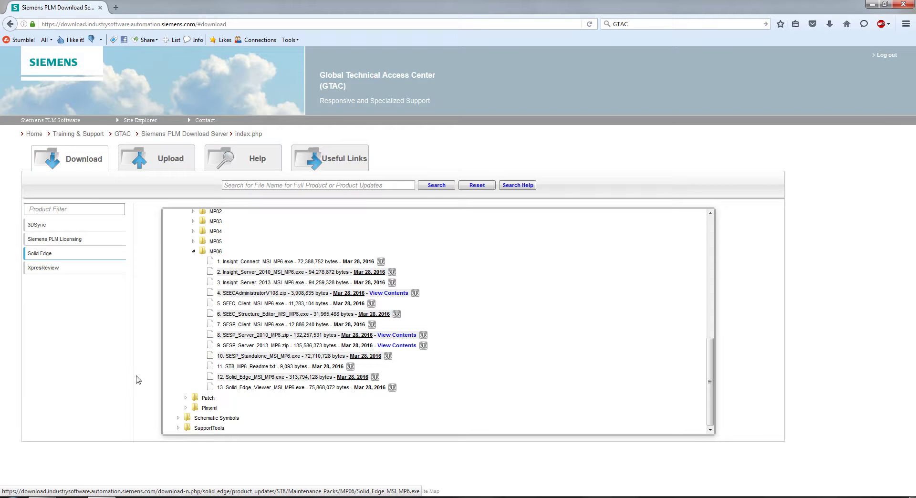
left_click(10, 24)
left_click(10, 28)
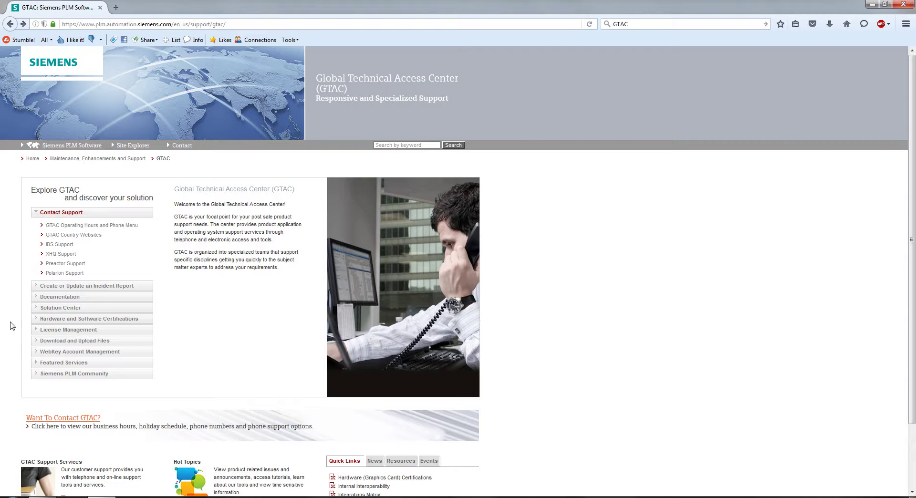
Open the Common Licensing Toolkit page from the License Management section
mouse_move(46, 330)
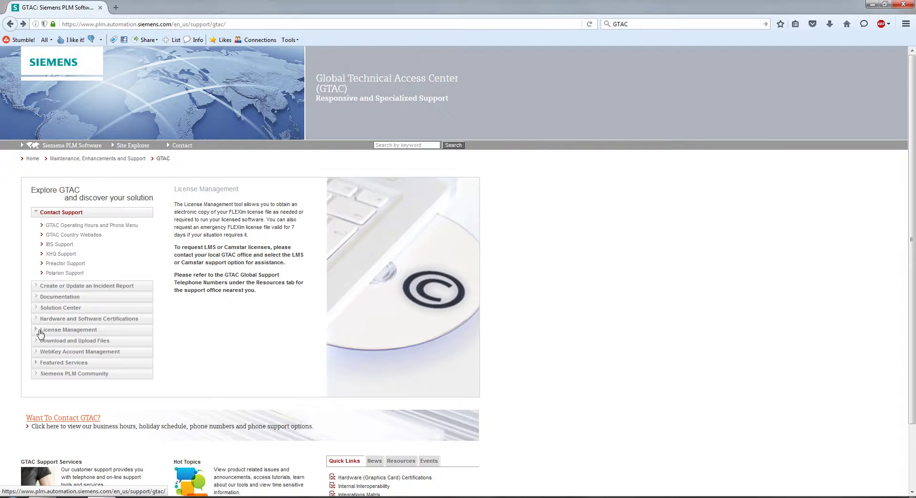
left_click(44, 331)
mouse_move(49, 291)
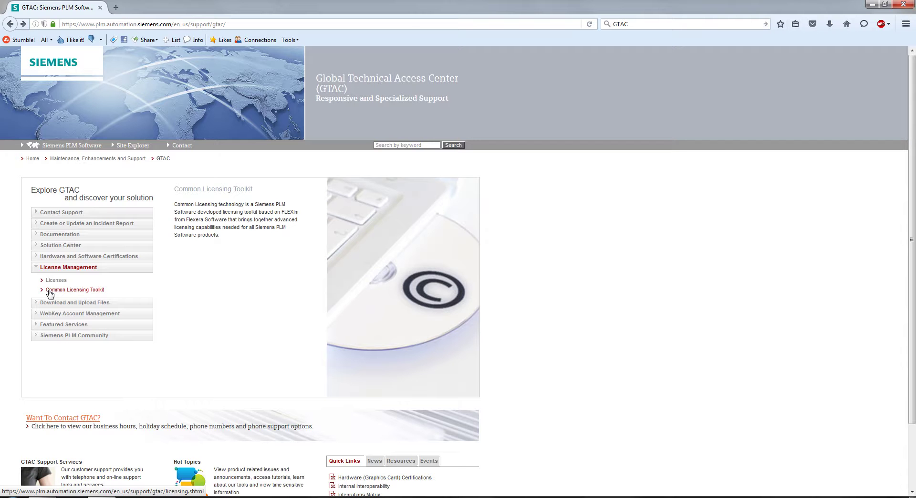
left_click(47, 291)
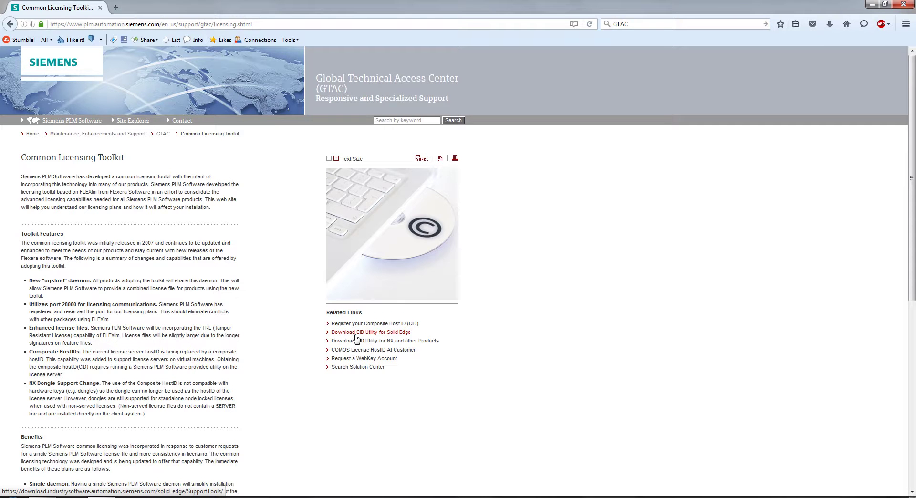
Request a Solid Edge 108.0 at-home license via the passwords and license files form
left_click(9, 25)
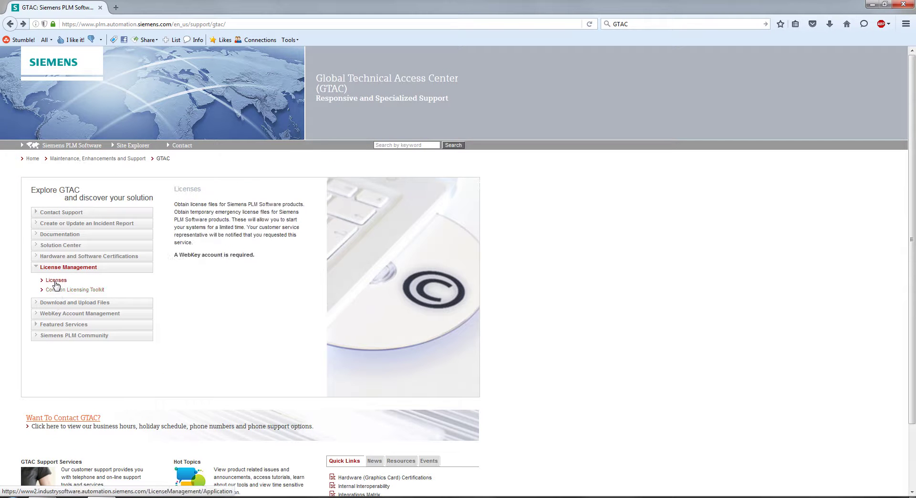
left_click(56, 282)
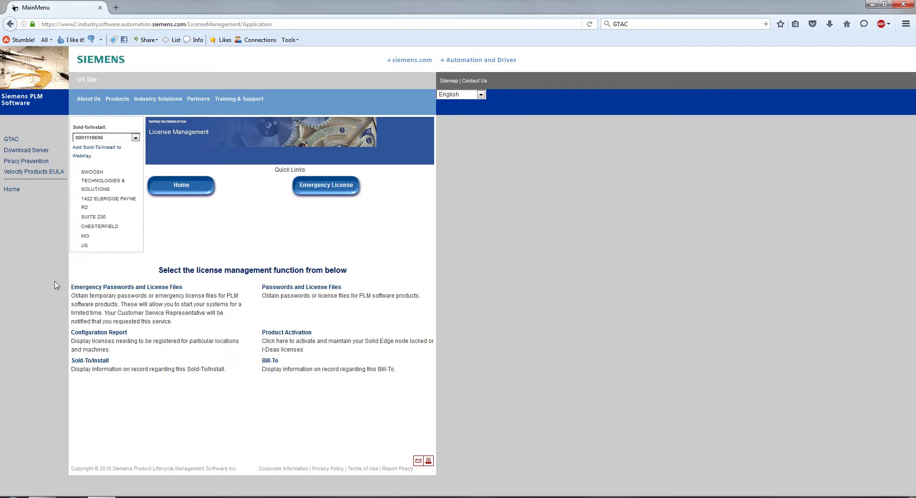
left_click(278, 289)
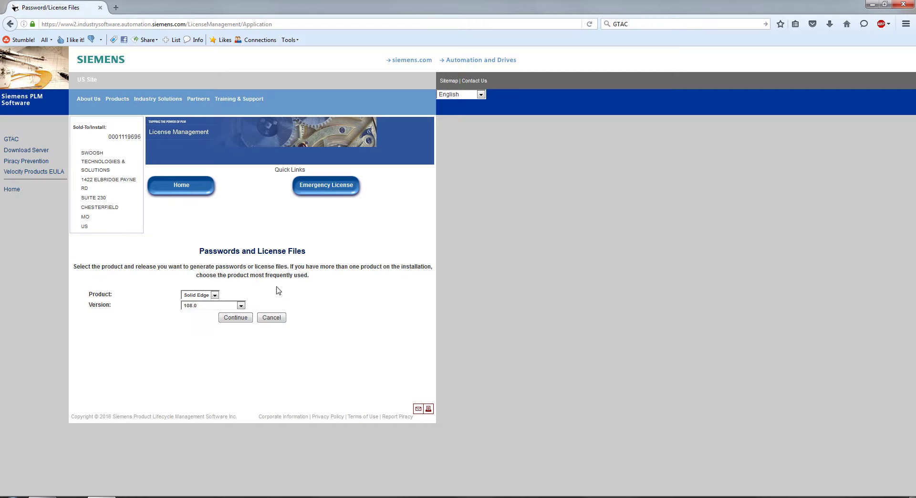
left_click(241, 306)
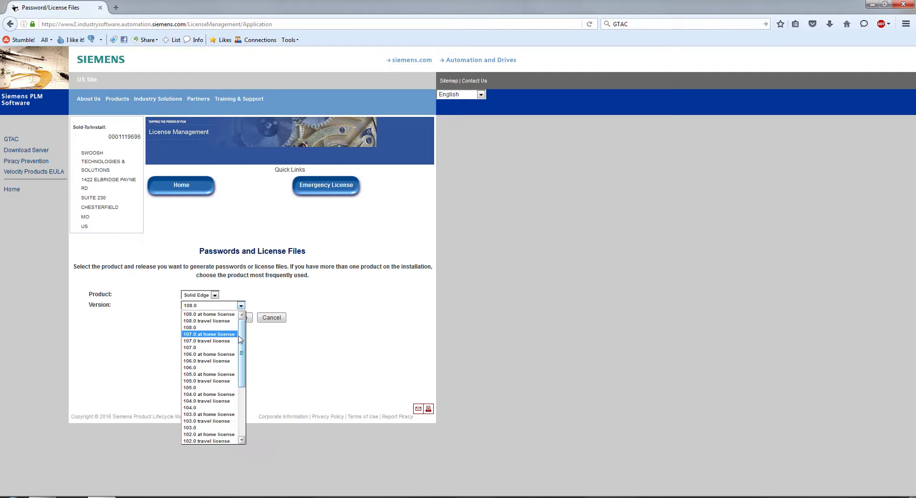
left_click_drag(241, 357, 252, 333)
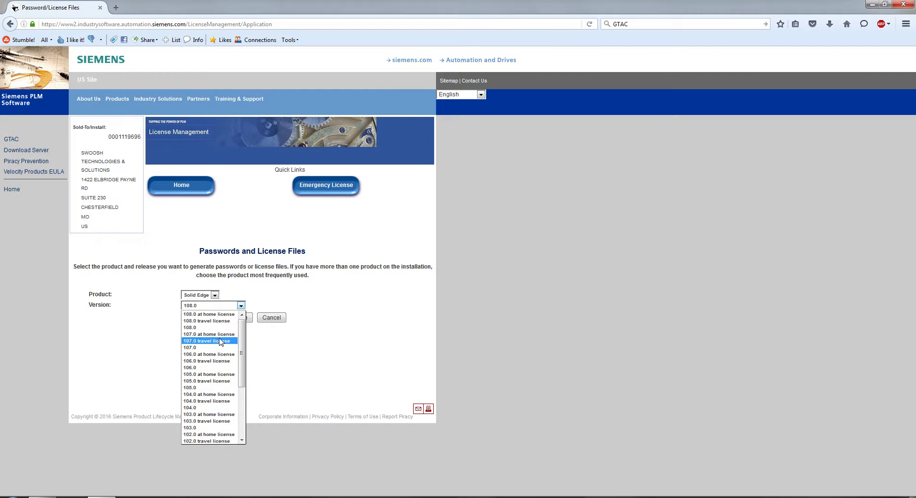
left_click(210, 315)
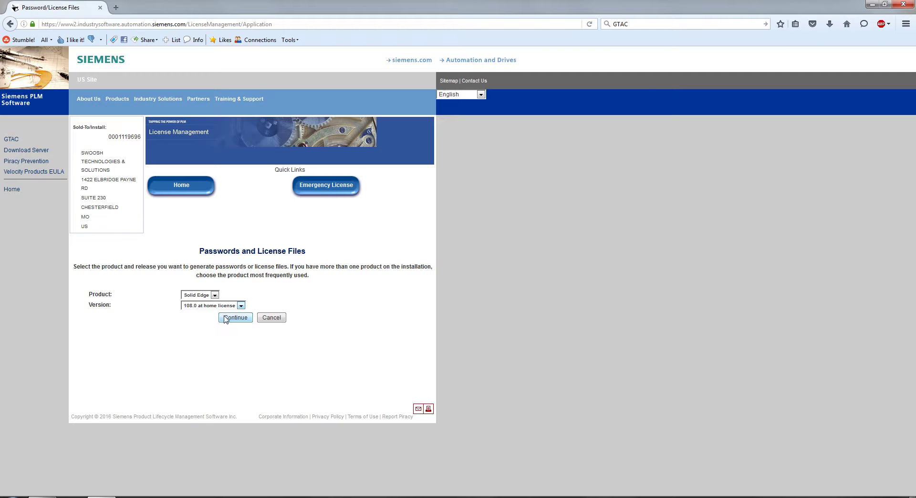
left_click(226, 318)
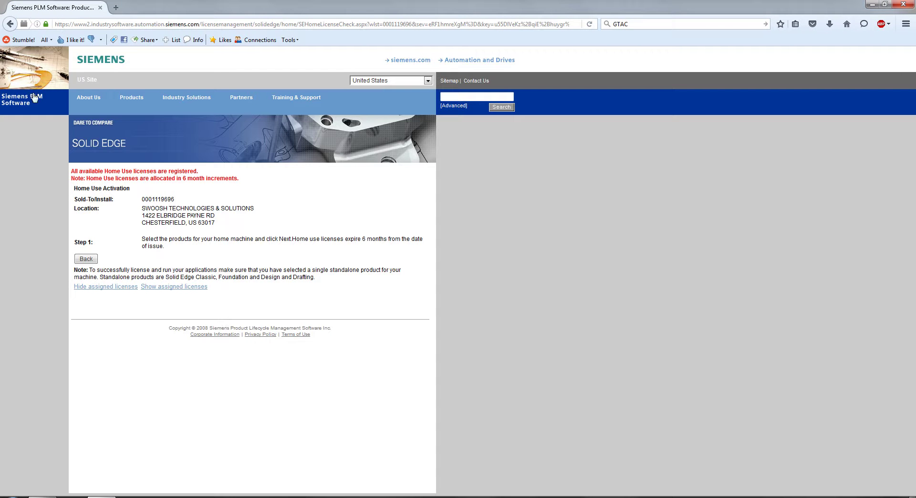
Go back three pages from the license forms to the main GTAC support page
left_click(10, 25)
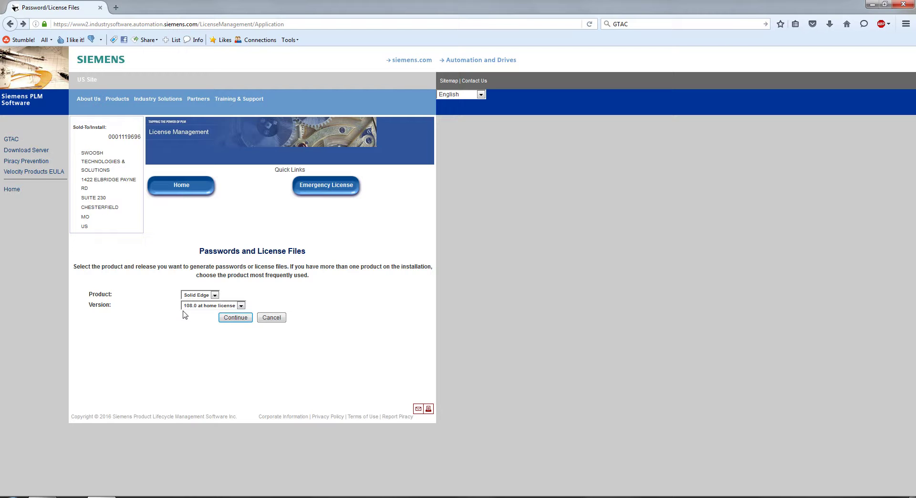
left_click(10, 24)
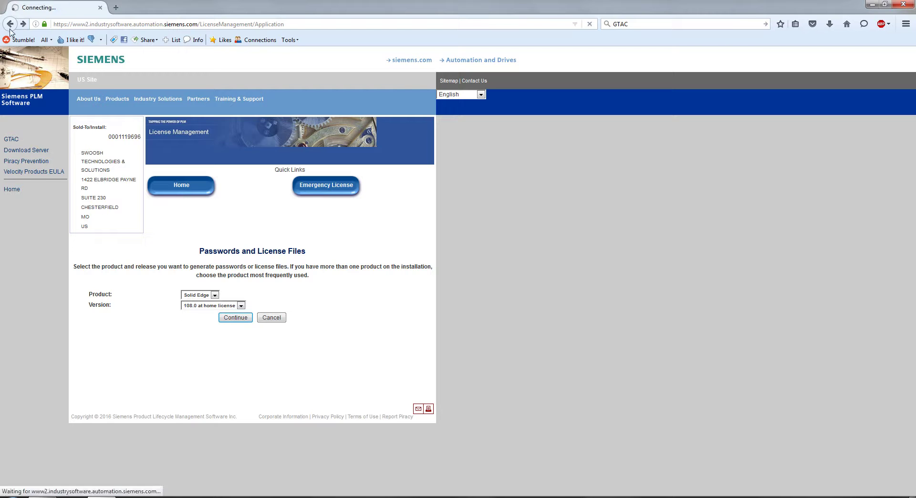
left_click(10, 24)
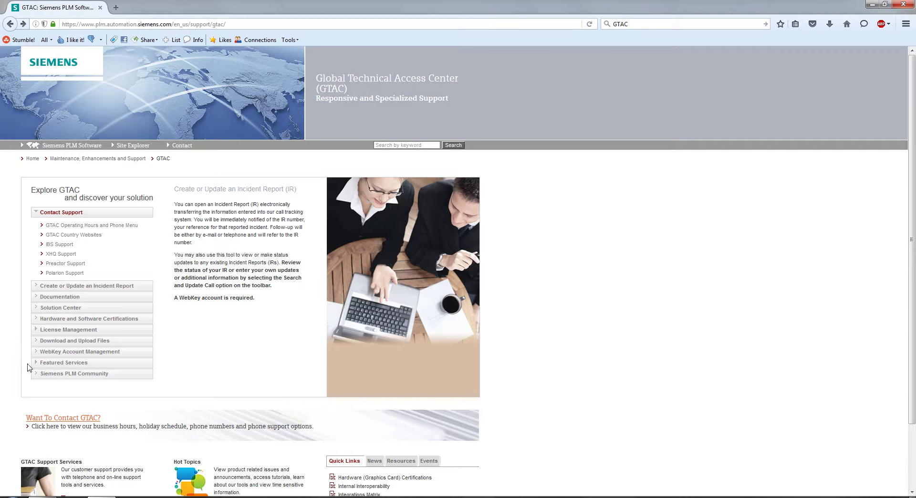
Open the Siemens PLM Community site and browse its discussions, blog posts and category tiles
left_click(38, 376)
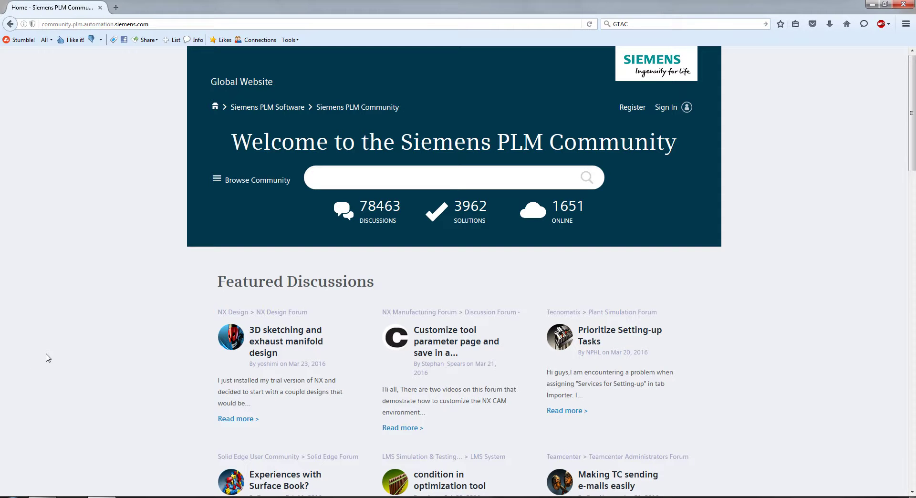
scroll(636, 307, "down", 5)
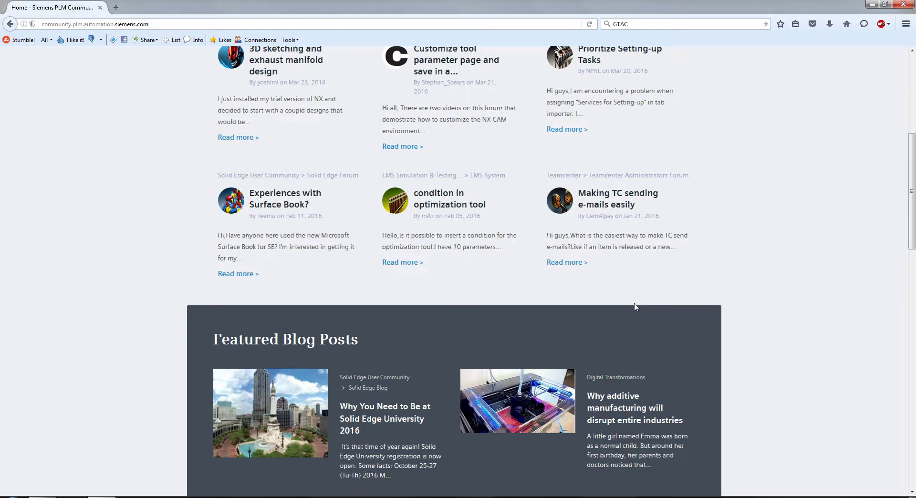
scroll(692, 341, "down", 9)
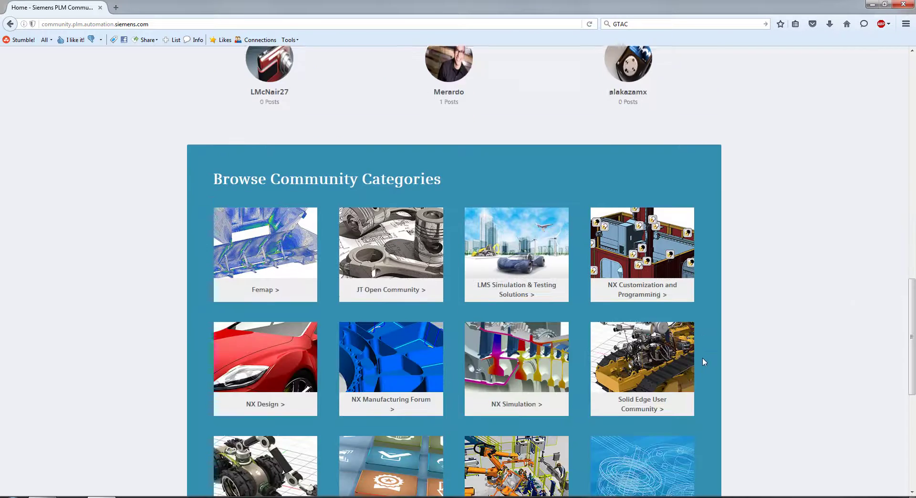
scroll(702, 362, "down", 4)
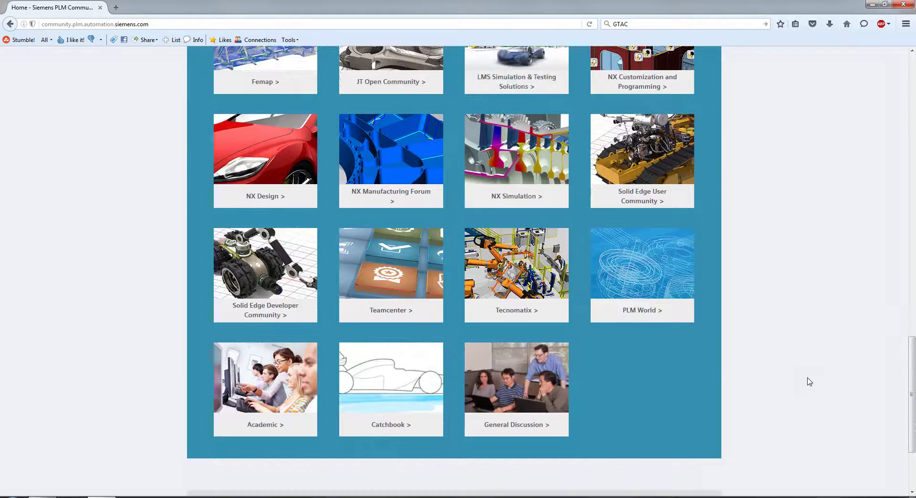
scroll(810, 381, "up", 1)
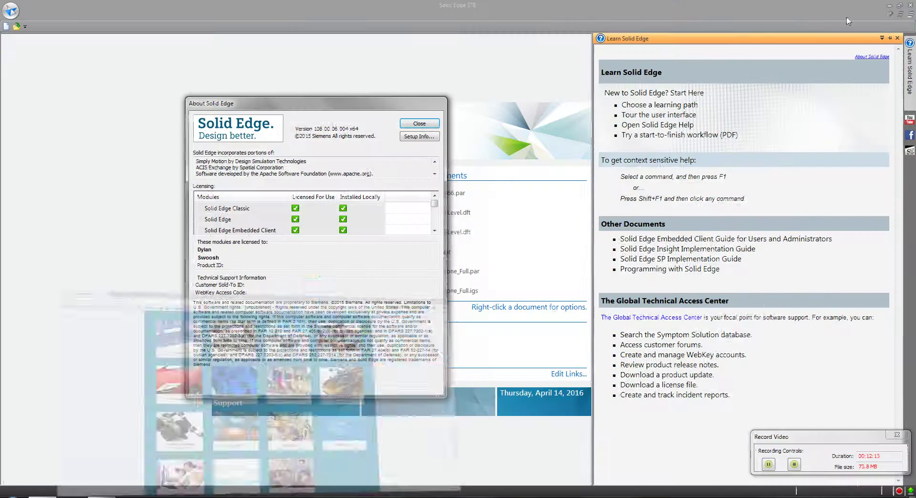
Close the About Solid Edge window and tuck the Learn Solid Edge pane away to a side tab
left_click(420, 123)
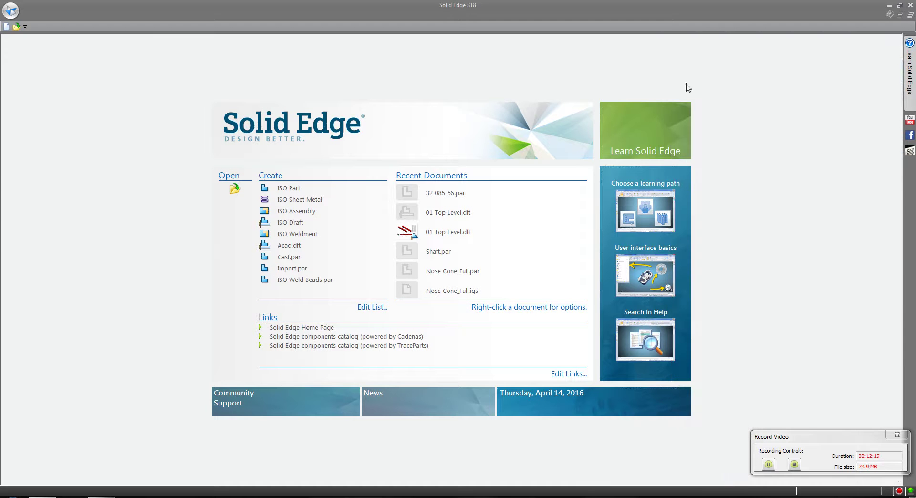
mouse_move(913, 65)
left_click(891, 38)
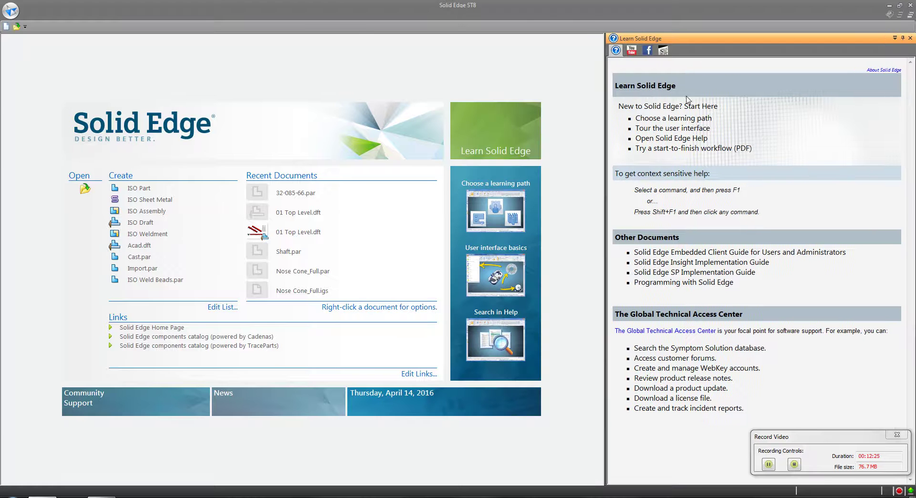
left_click(526, 46)
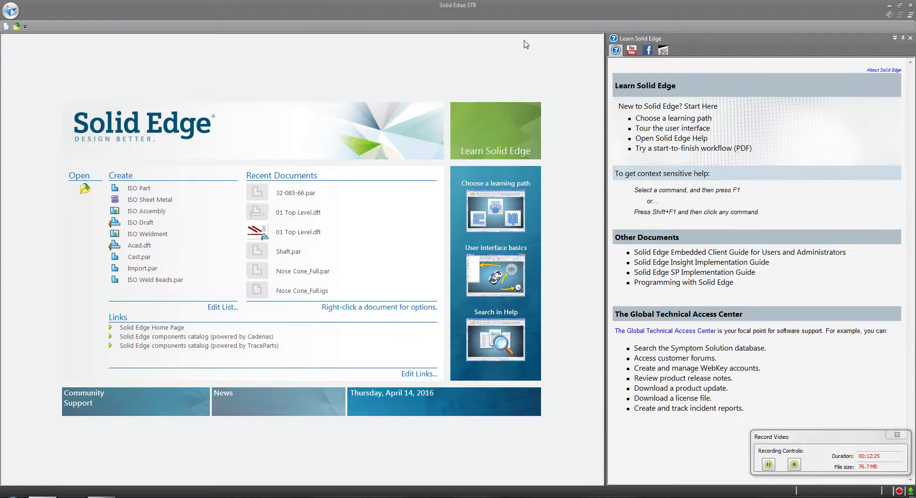
left_click(903, 39)
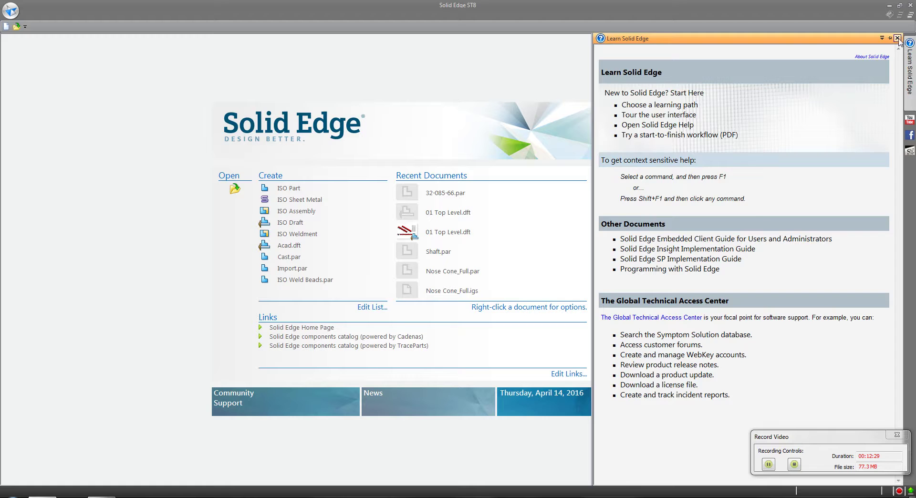
left_click(897, 38)
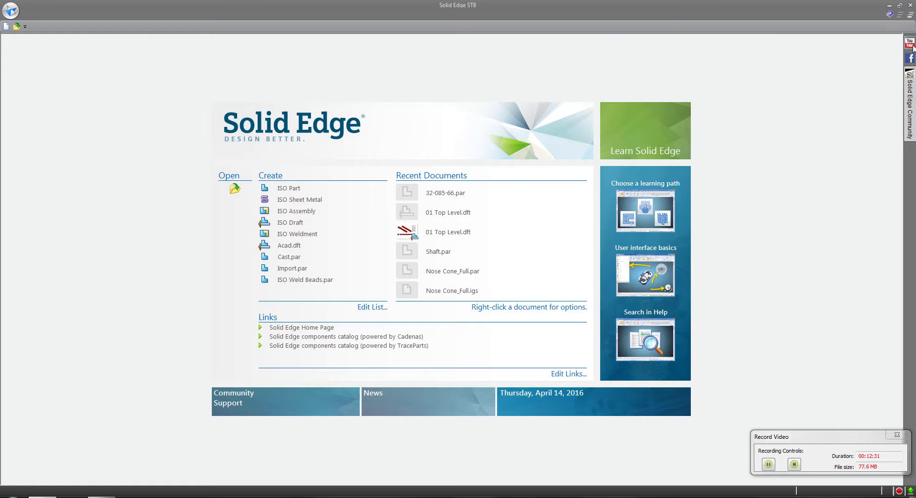
left_click(889, 16)
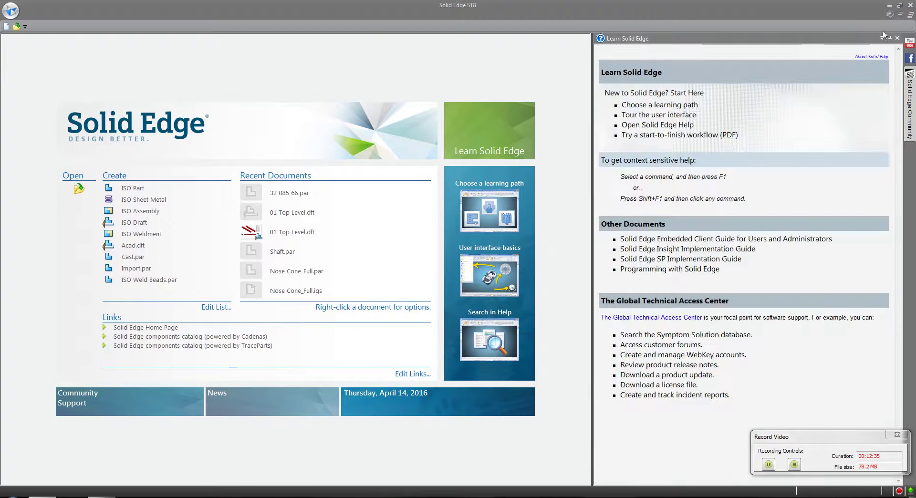
left_click(890, 39)
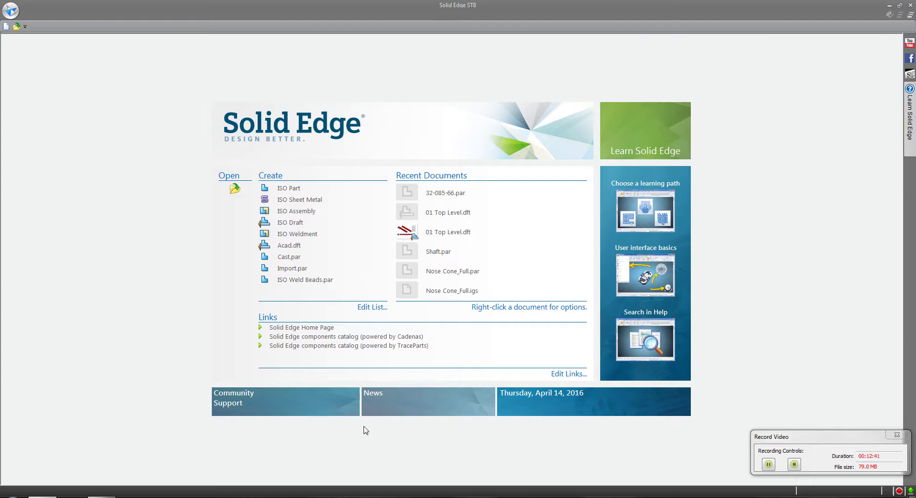
left_click(246, 400)
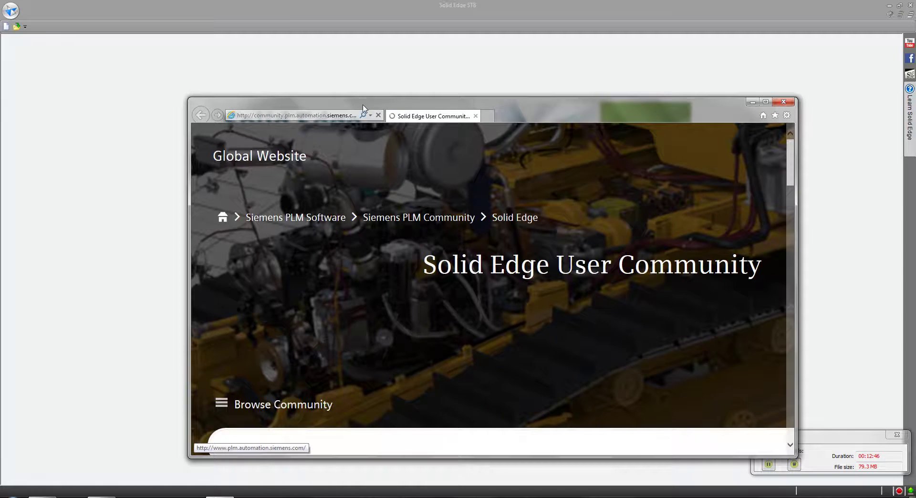
double_click(363, 105)
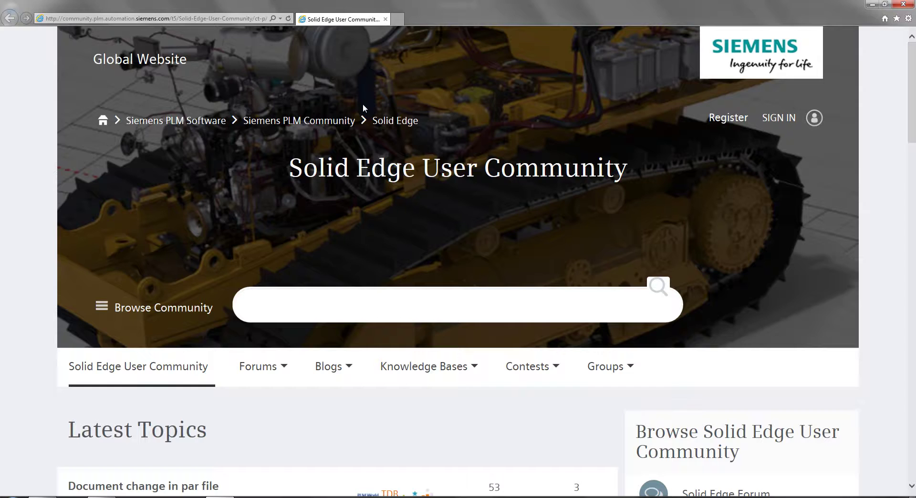
left_click_drag(295, 169, 571, 179)
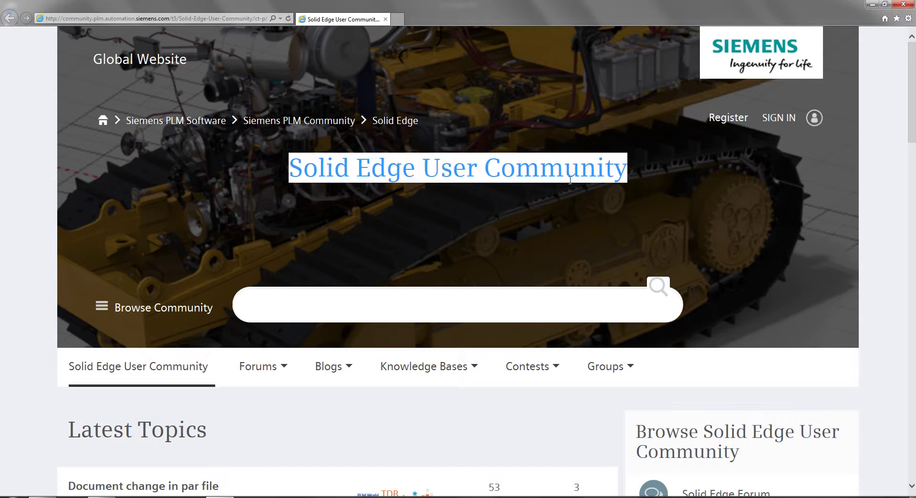
left_click_drag(912, 126, 915, 196)
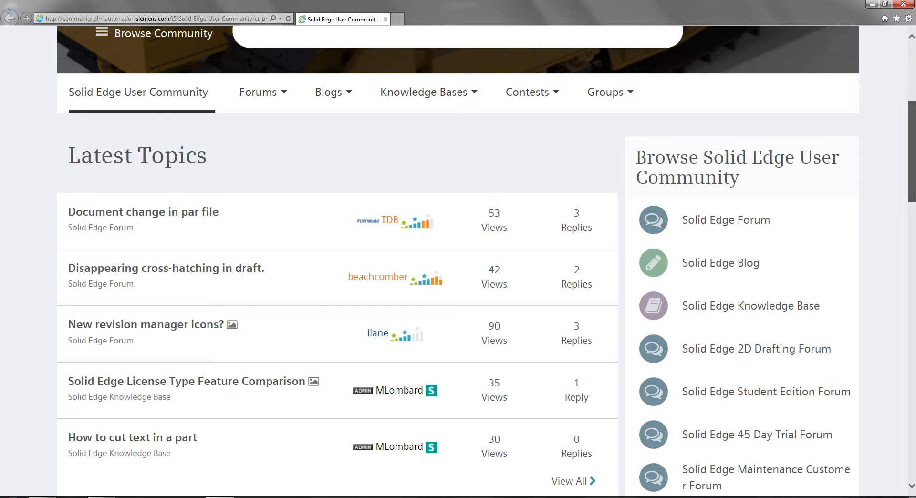
left_click_drag(915, 195, 914, 337)
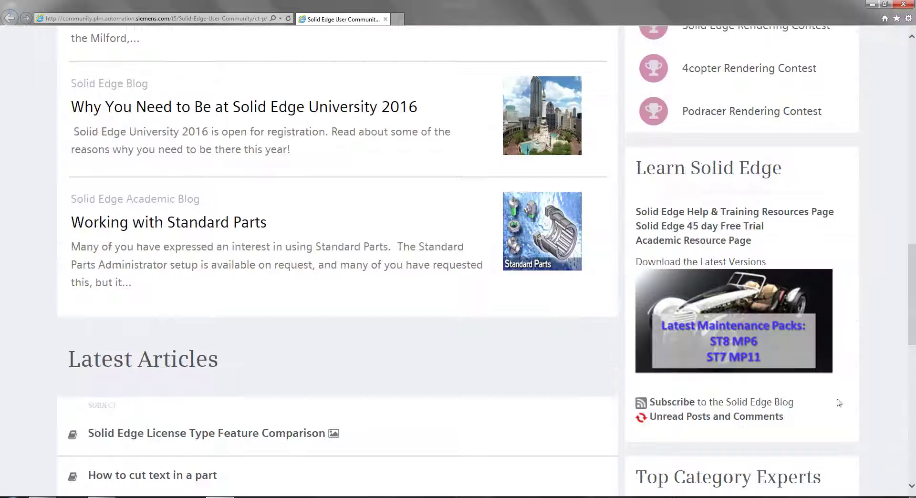
scroll(838, 403, "down", 7)
left_click_drag(859, 351, 661, 135)
left_click_drag(914, 347, 888, 62)
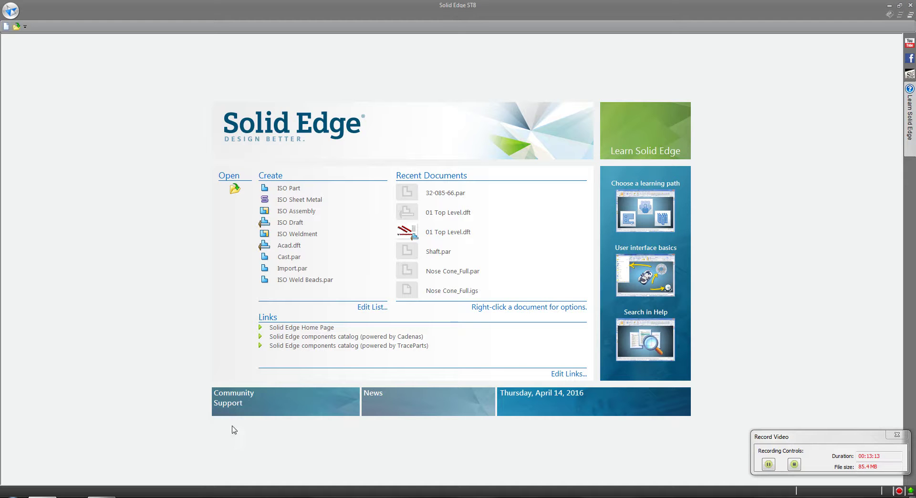
left_click(229, 409)
left_click(376, 399)
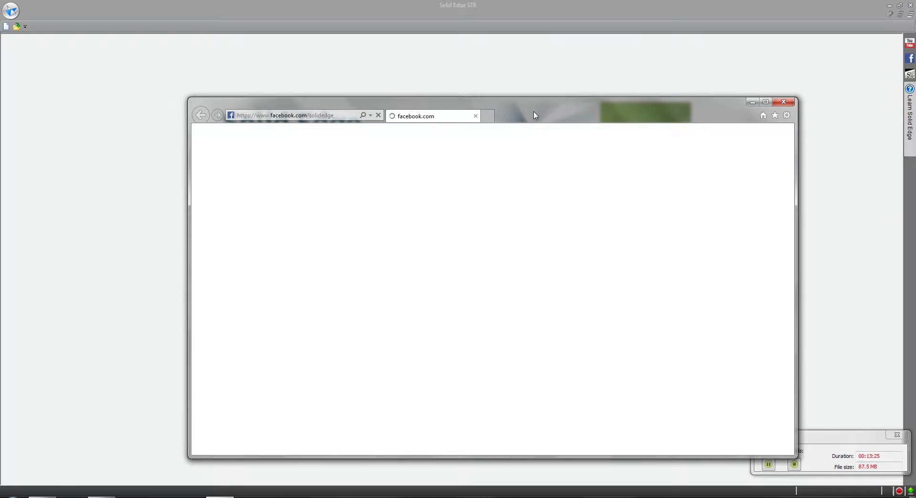
double_click(534, 114)
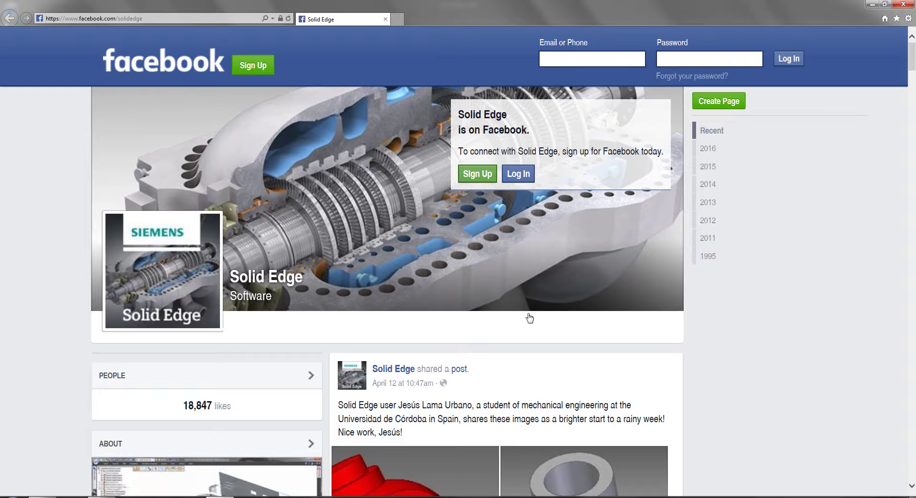
scroll(529, 318, "down", 5)
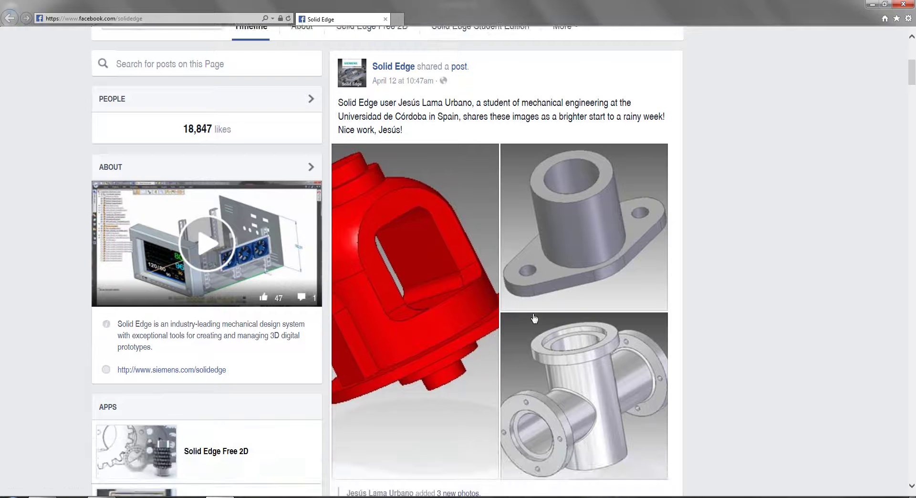
scroll(534, 319, "down", 12)
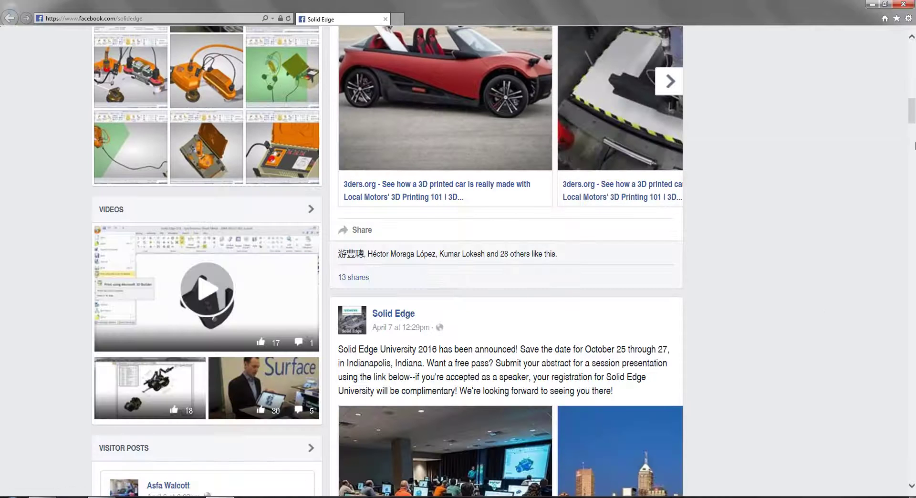
left_click_drag(914, 115, 914, 334)
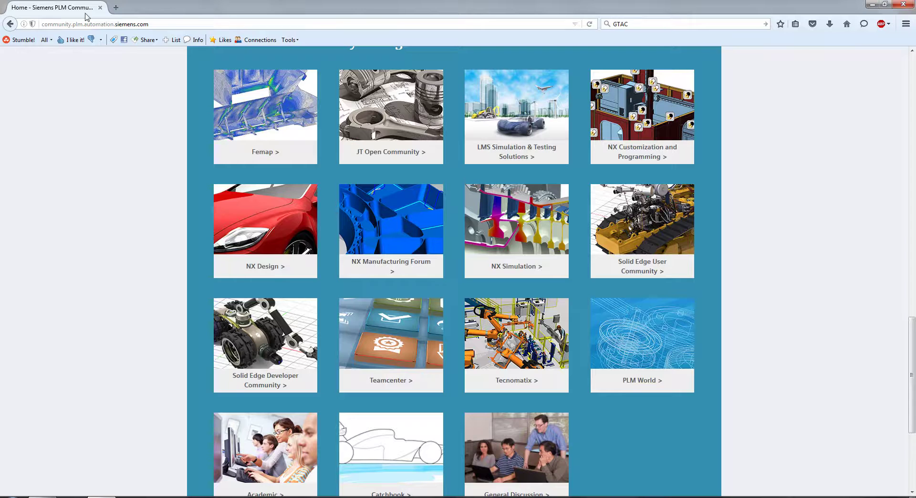
left_click(10, 24)
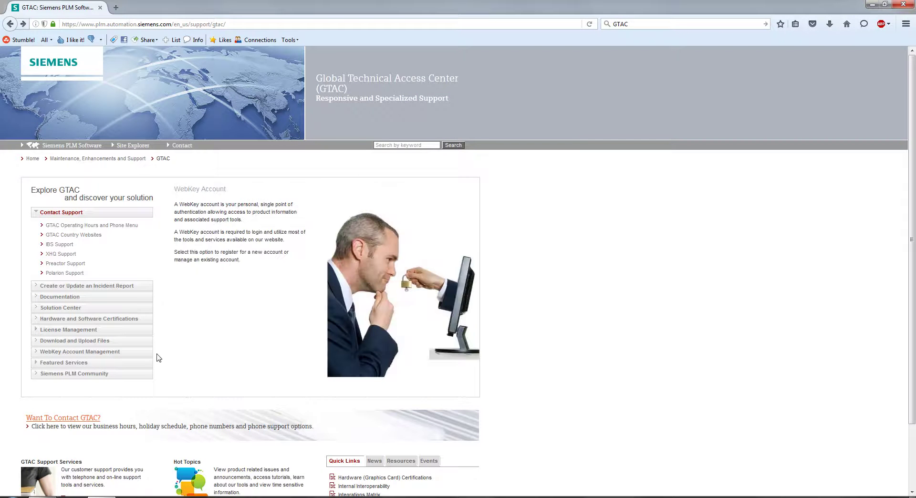
left_click(873, 4)
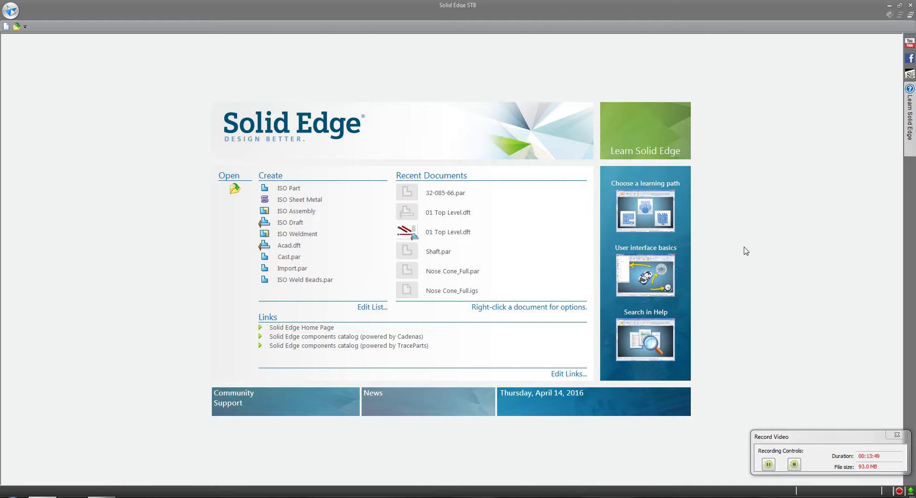